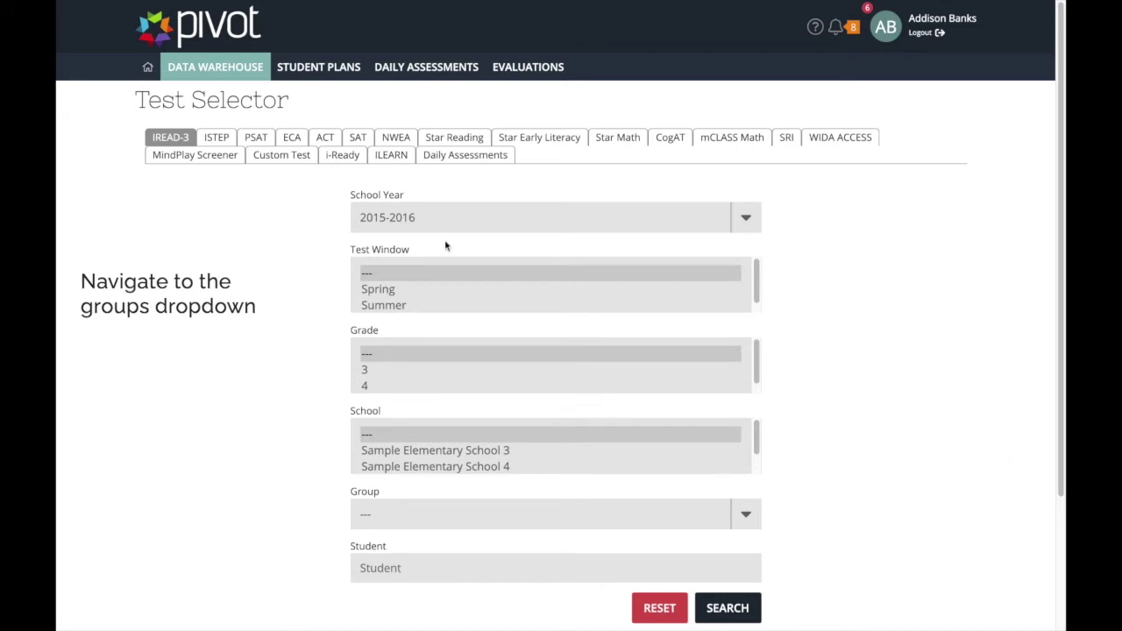
# Create and save a new student group named "Demo Group" in the data warehouse
pyautogui.click(210, 71)
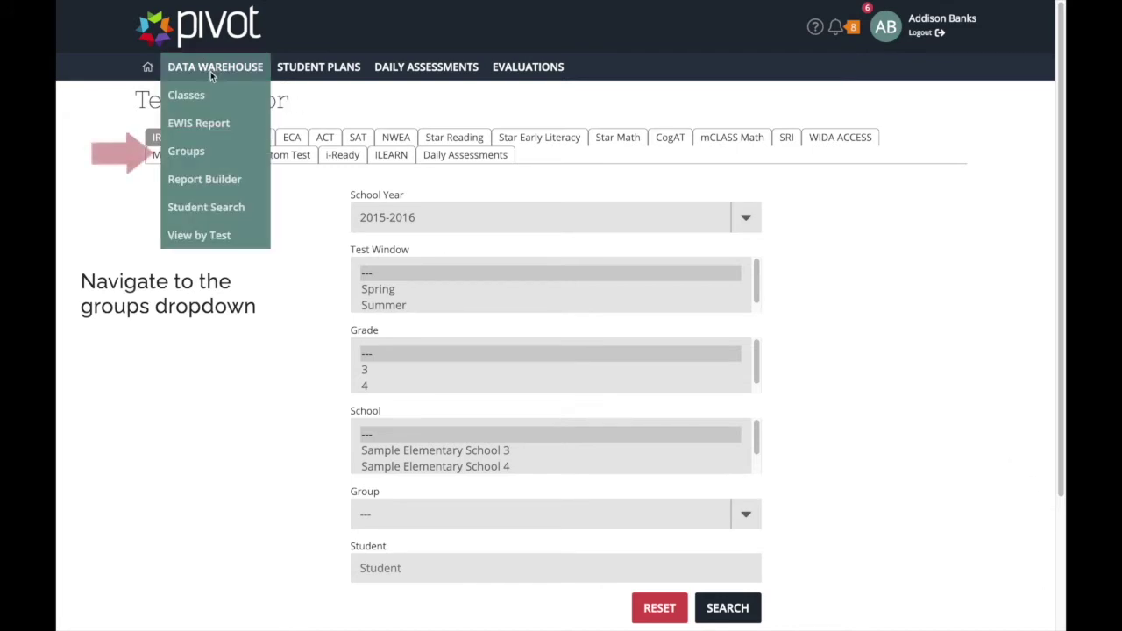
pyautogui.click(197, 154)
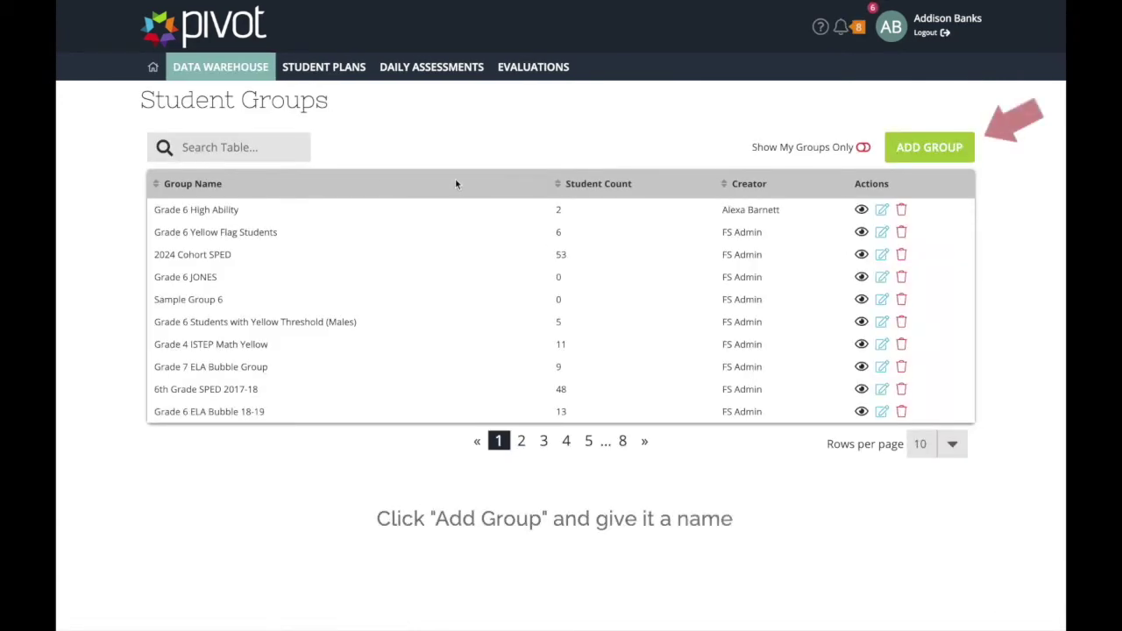
pyautogui.click(930, 151)
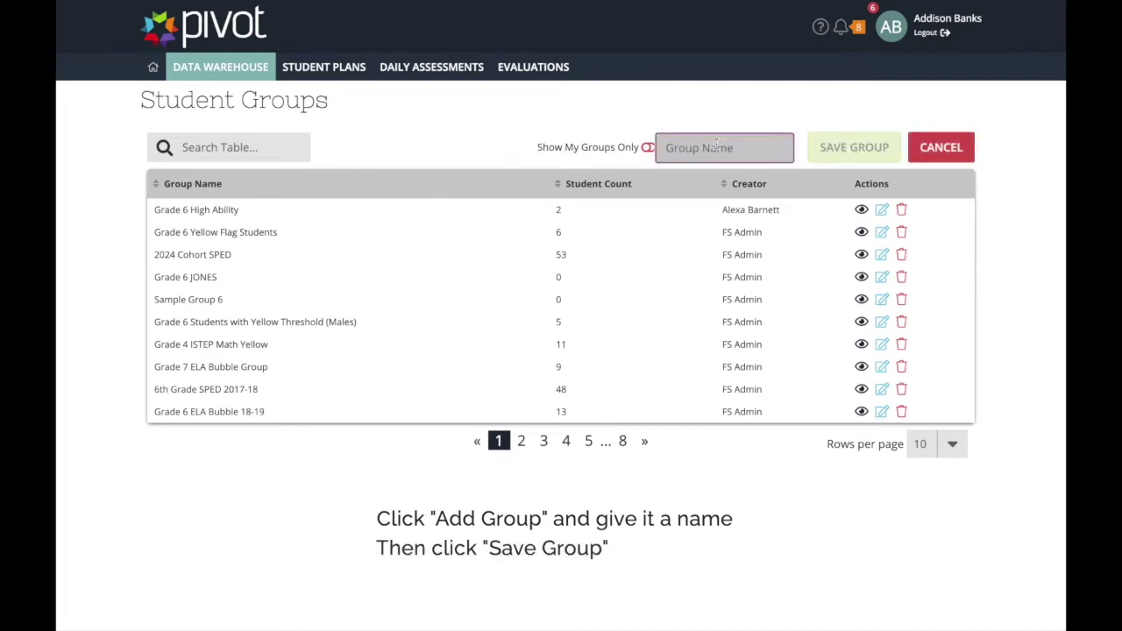
pyautogui.write('Demo Group')
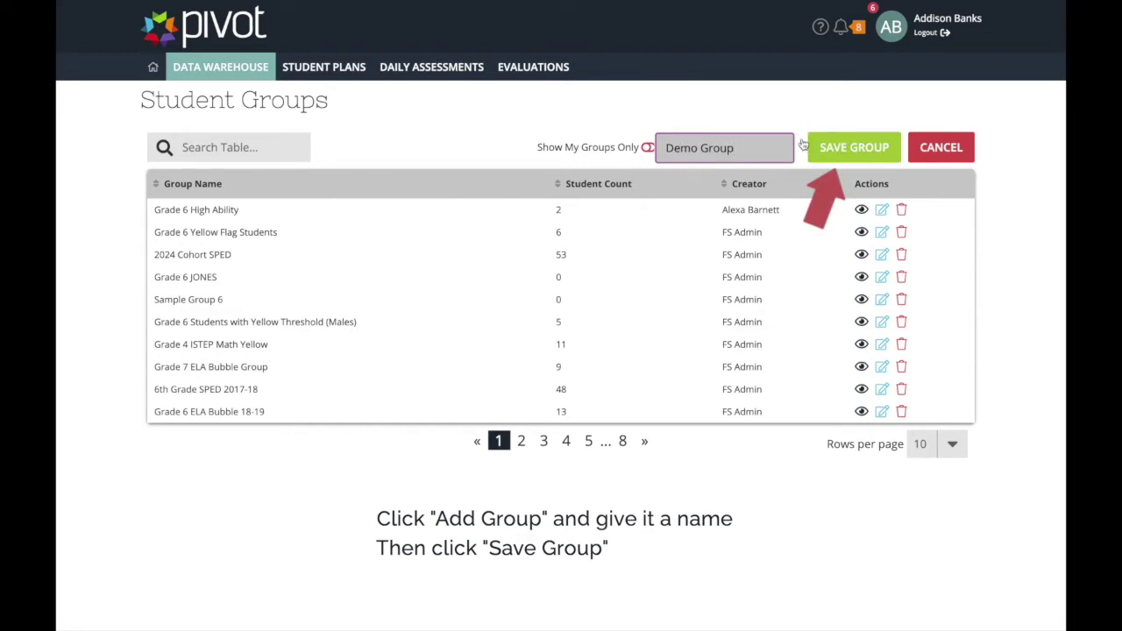
pyautogui.click(848, 147)
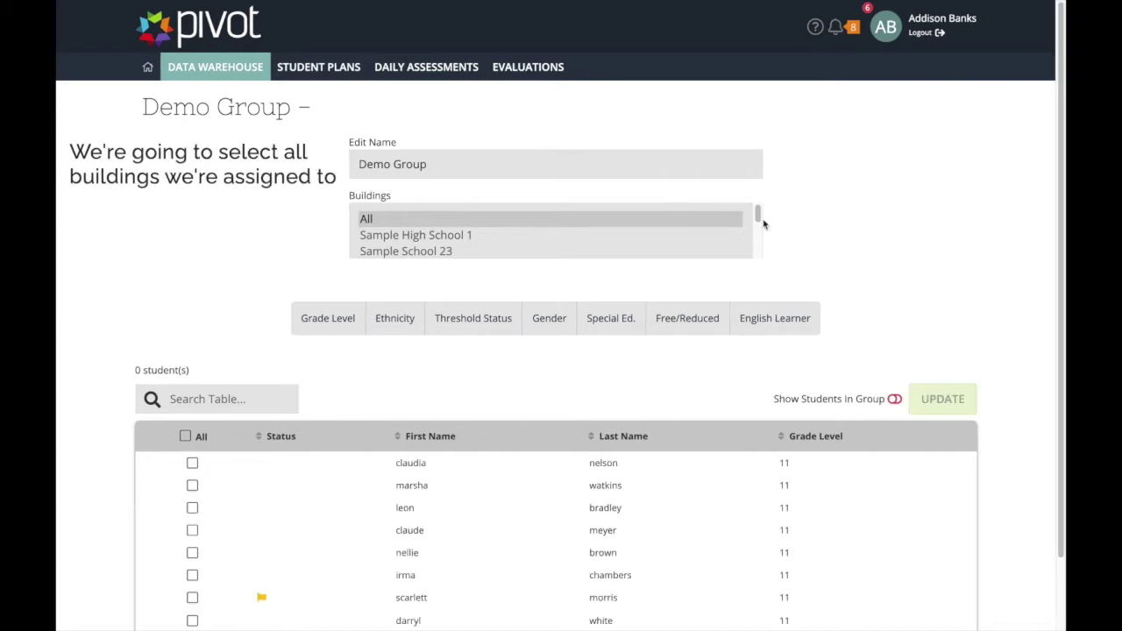
# Filter Demo Group's student list to grade level 8 and update the group with the first four students selected
pyautogui.moveTo(325, 320)
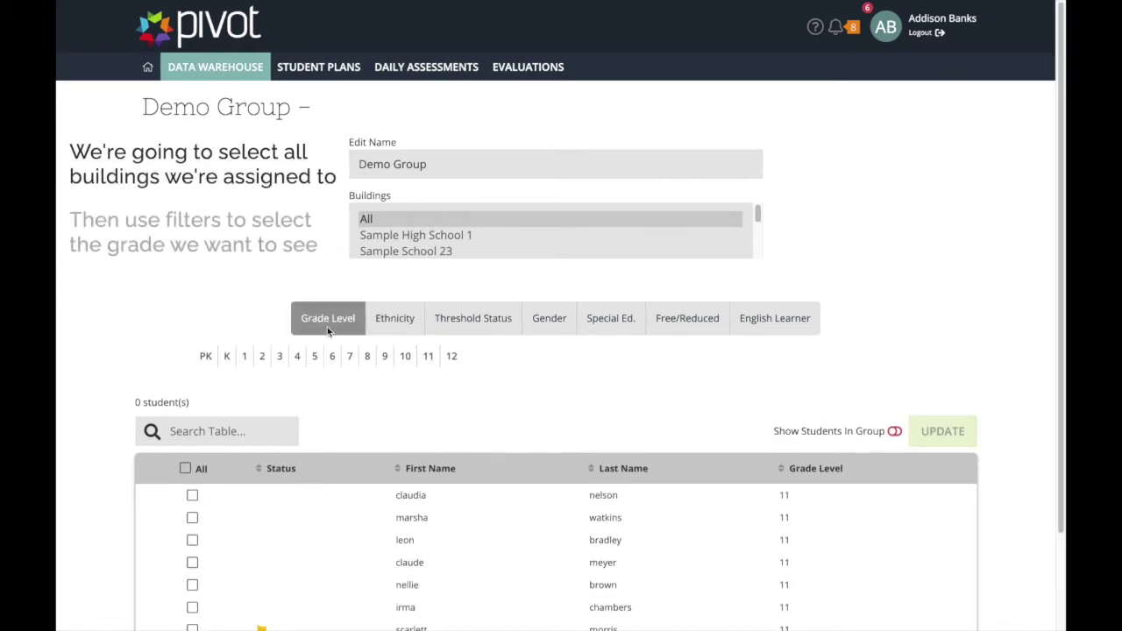
pyautogui.click(366, 357)
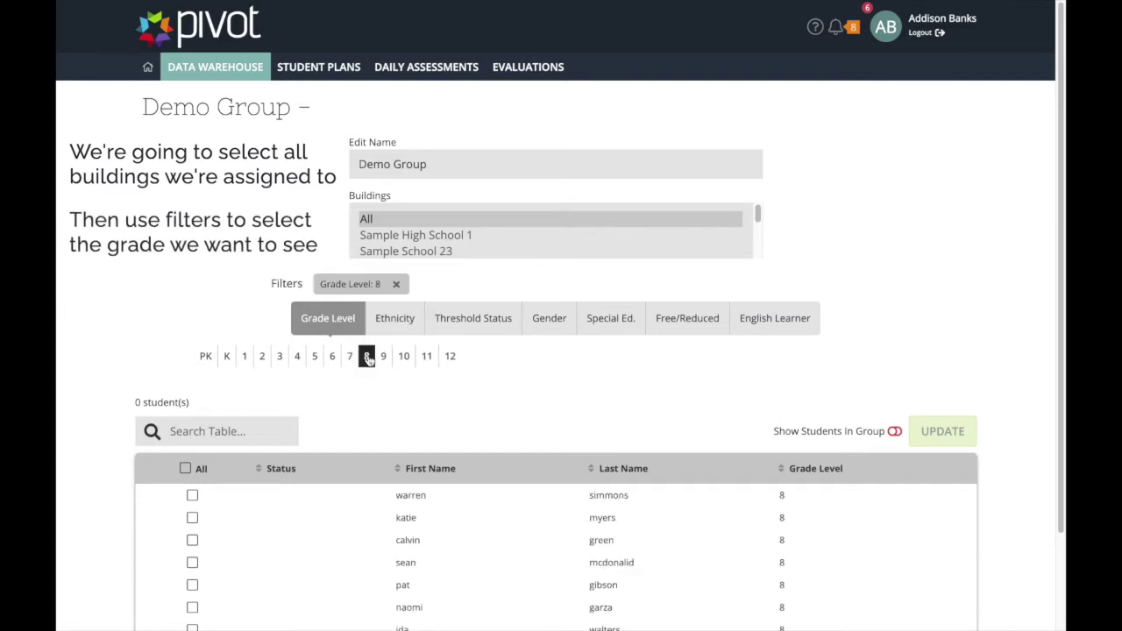
pyautogui.click(192, 464)
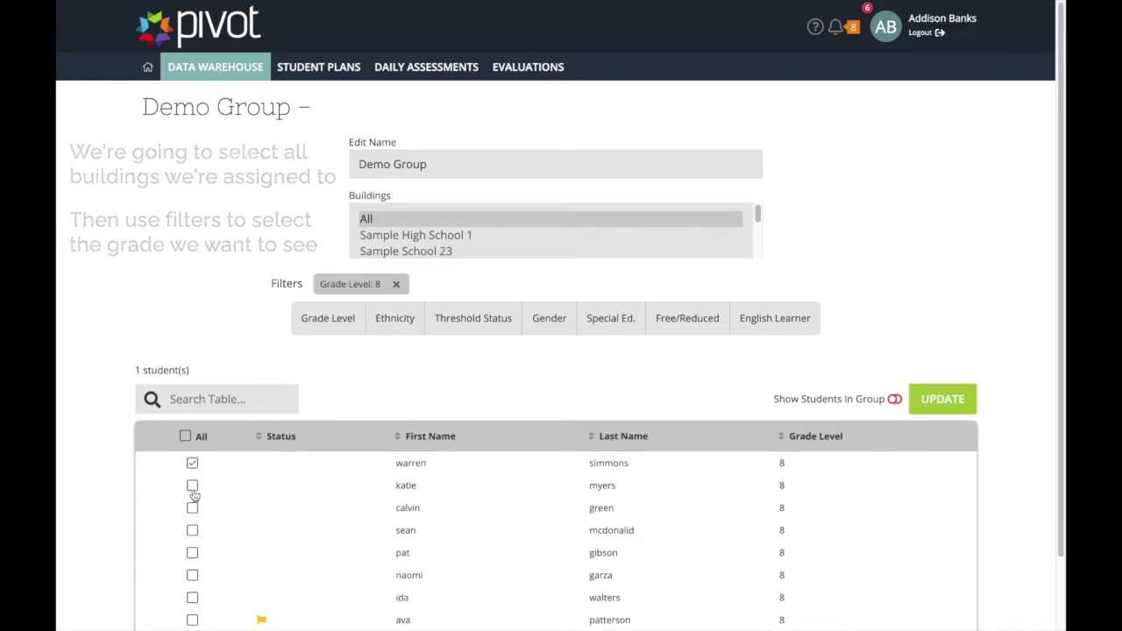
pyautogui.click(191, 485)
pyautogui.click(192, 507)
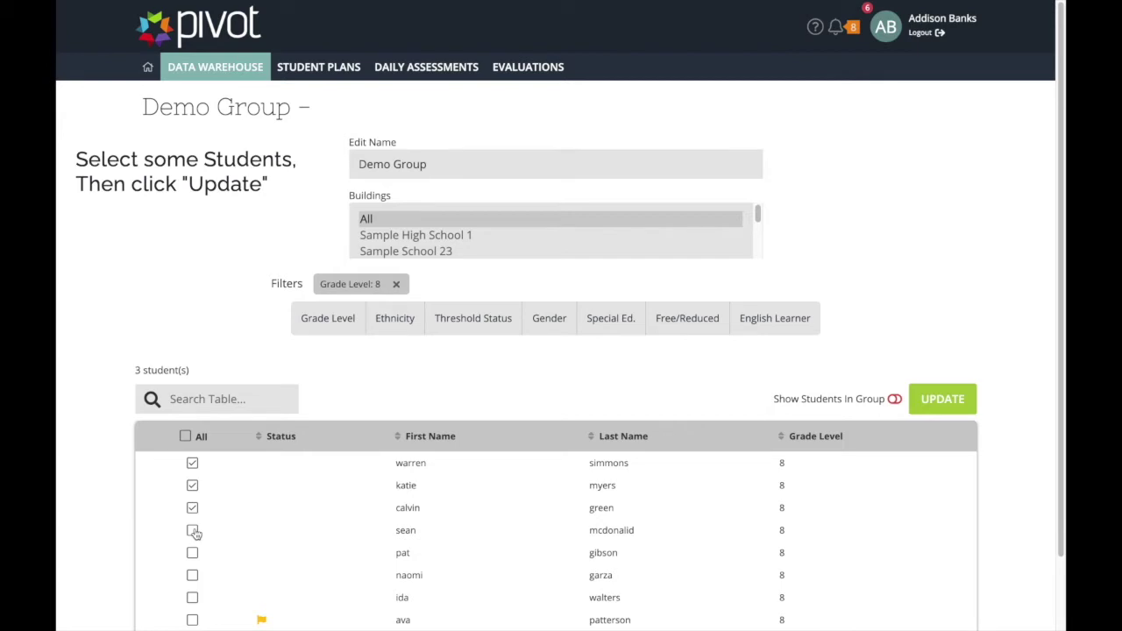
pyautogui.click(193, 531)
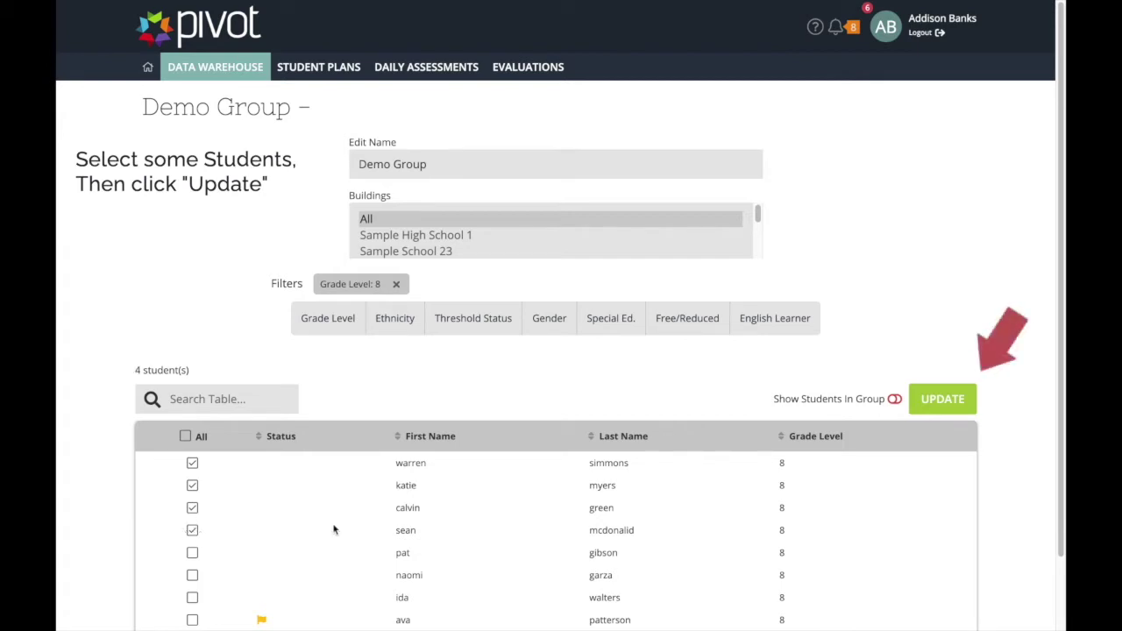
pyautogui.click(934, 402)
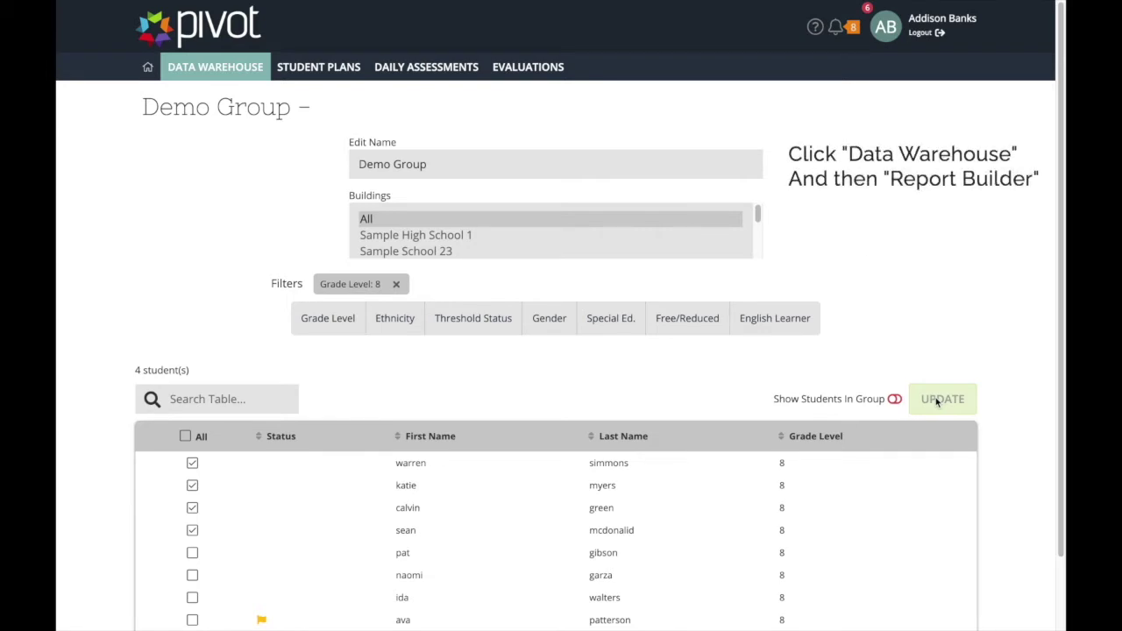
# Create a report named "demo report" in Report Builder and continue to its assessment selection
pyautogui.click(233, 69)
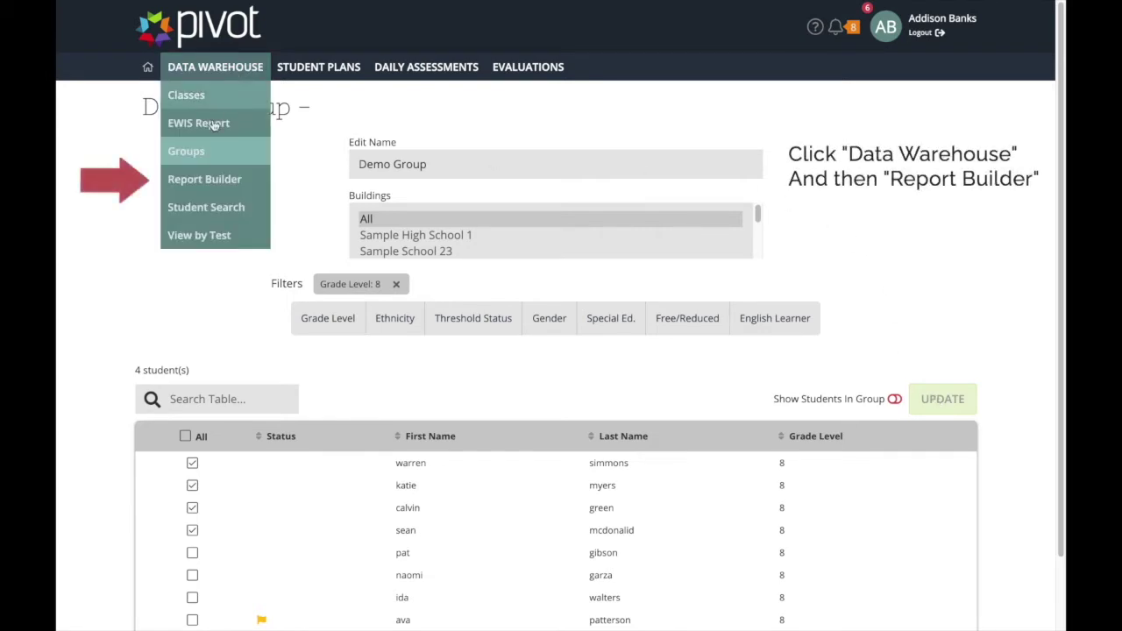
pyautogui.click(204, 181)
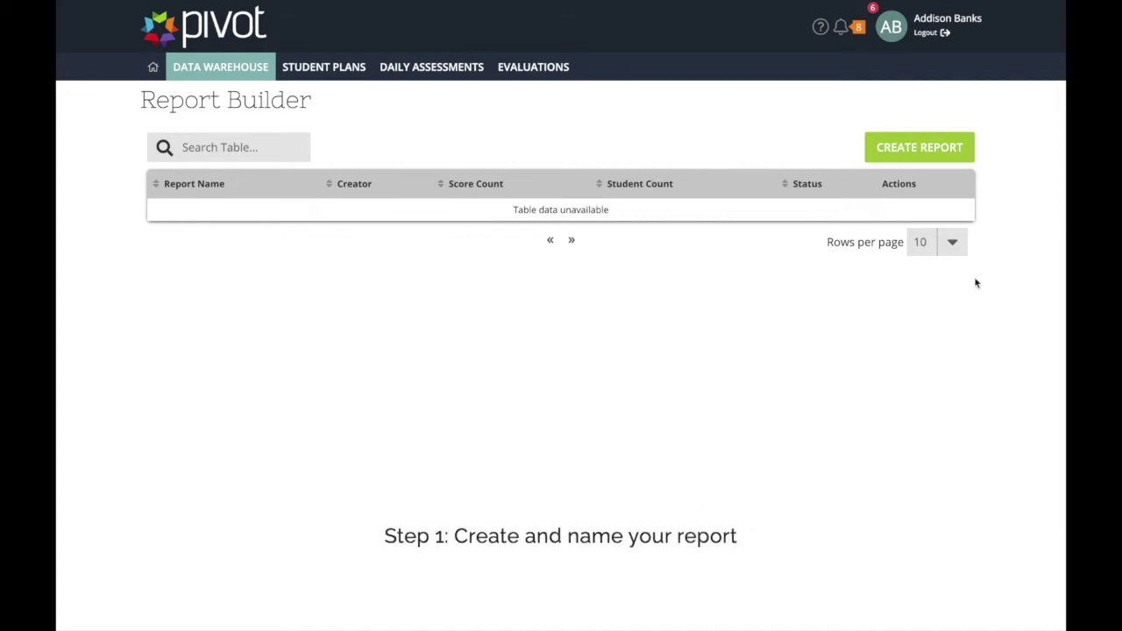
pyautogui.click(951, 149)
pyautogui.write('d')
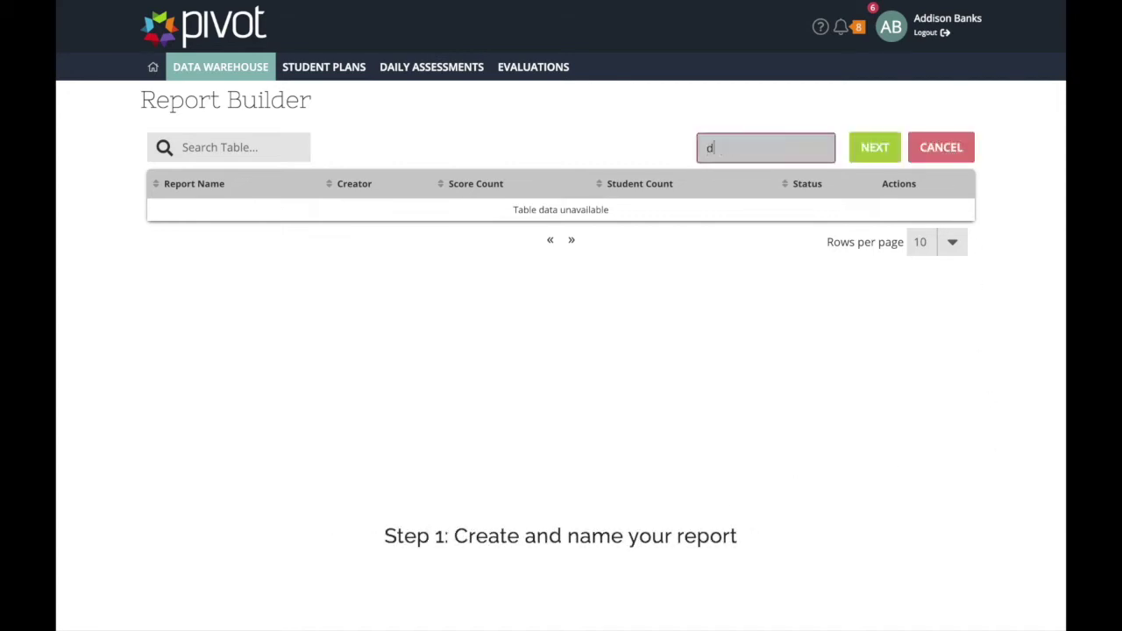
pyautogui.write('emo report')
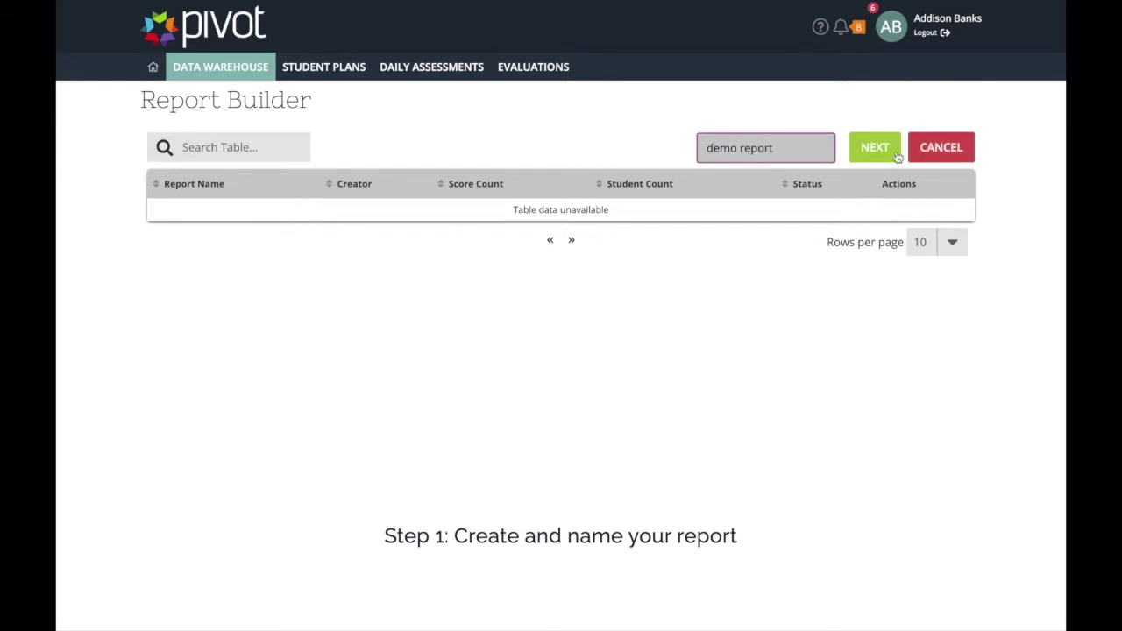
pyautogui.click(895, 154)
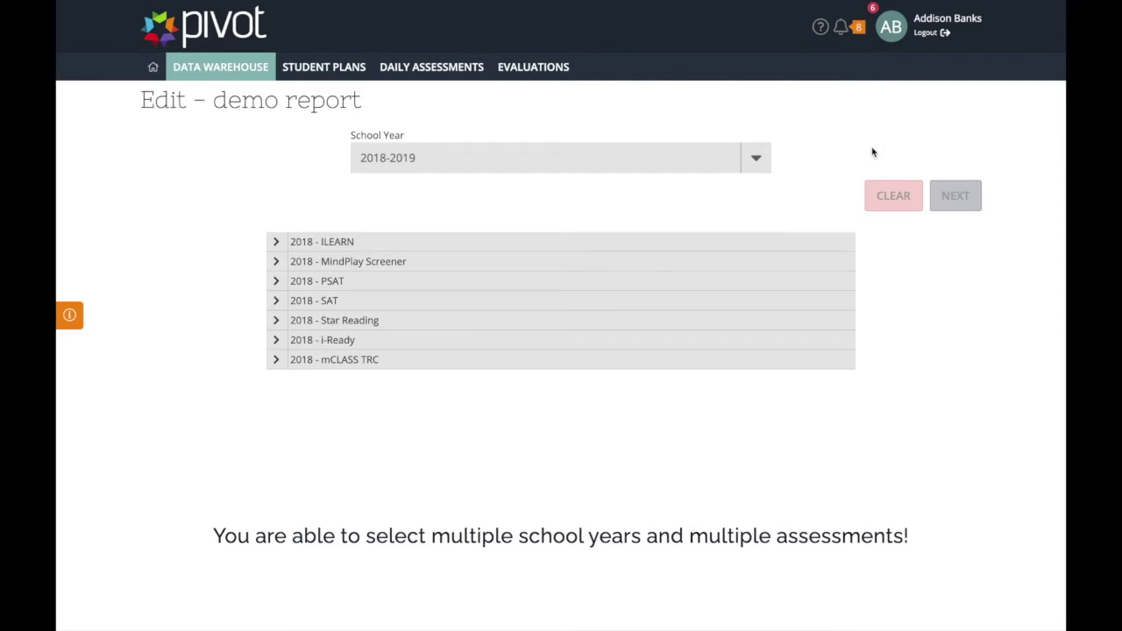
# Add the 2018 ILEARN ELA Scale Score and Math Scale Score to the report
pyautogui.click(275, 242)
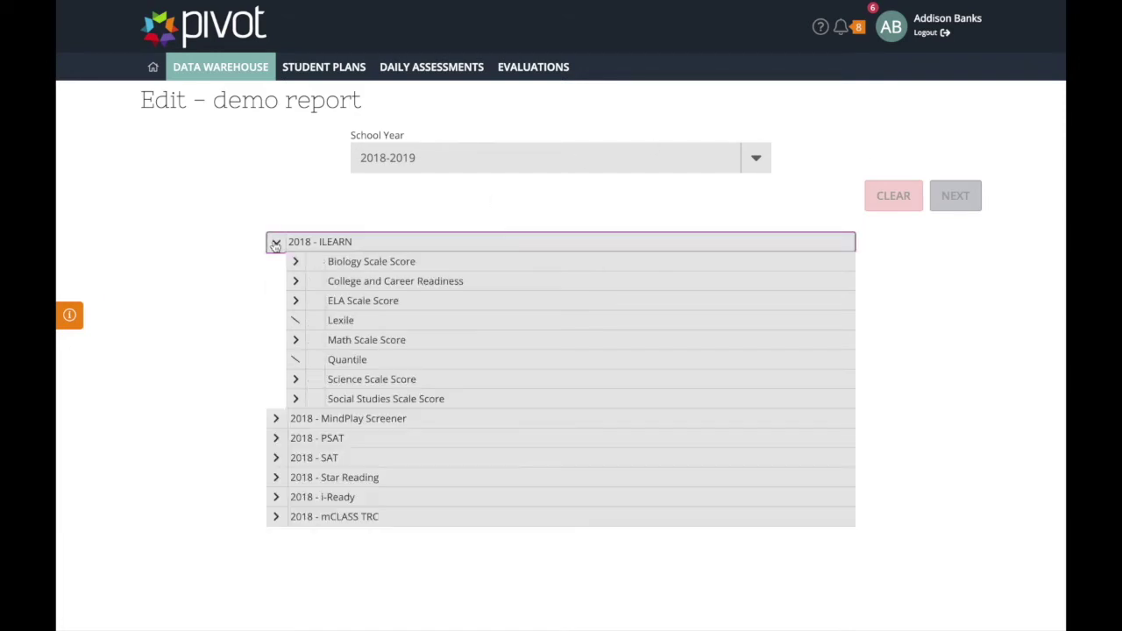
pyautogui.click(316, 300)
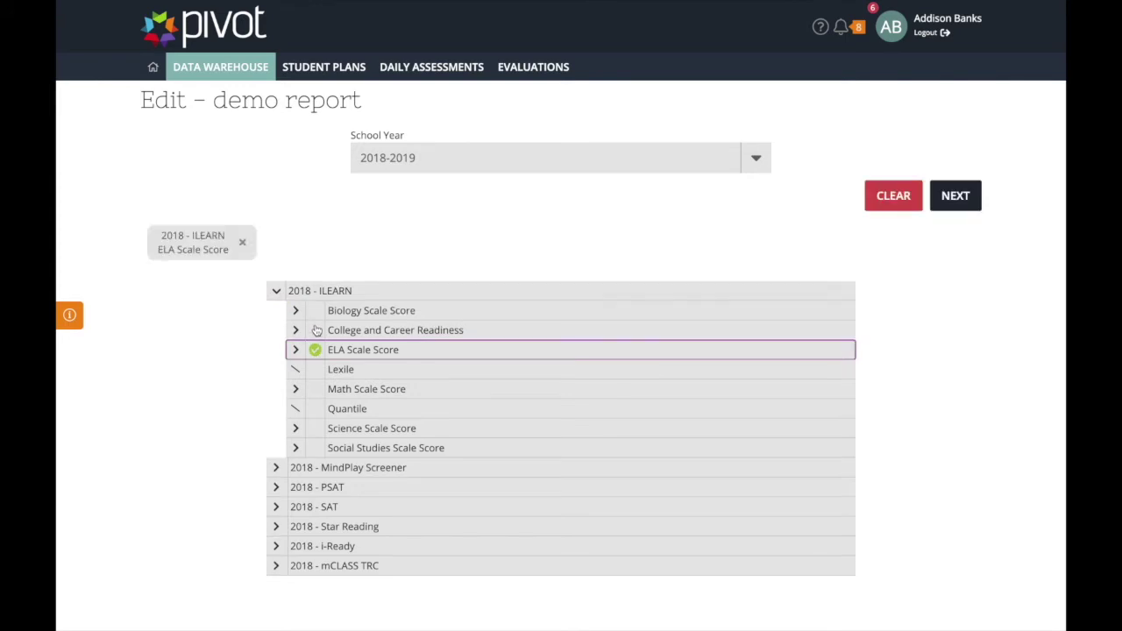
pyautogui.click(316, 390)
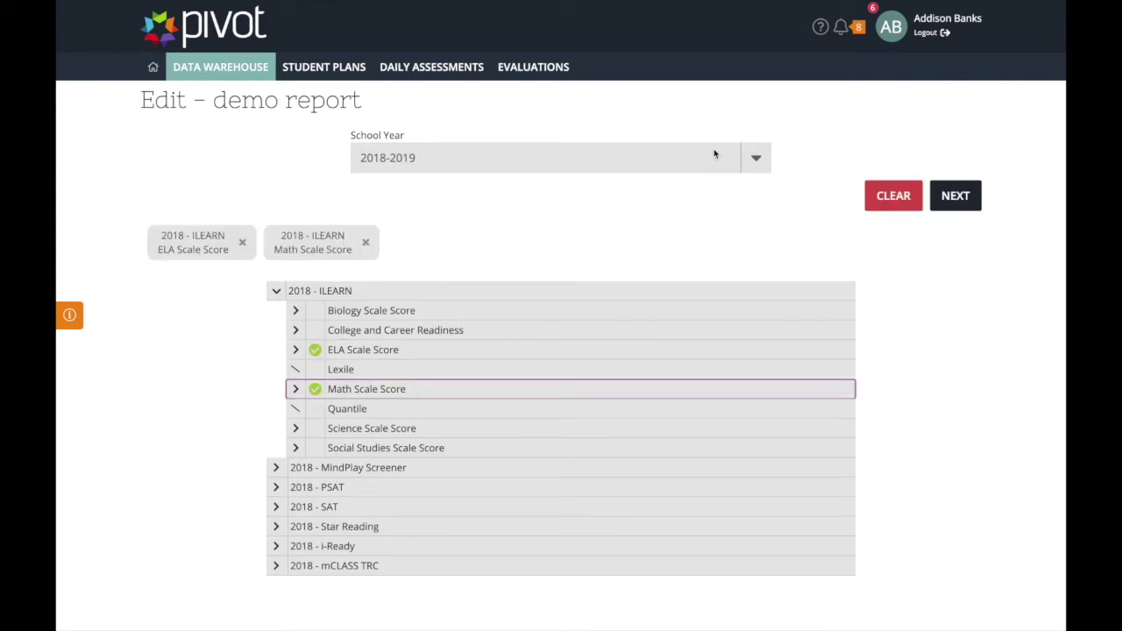
# Switch the school year to 2017-2018 and add the ISTEP English and Math scores to the report
pyautogui.click(753, 158)
pyautogui.click(727, 180)
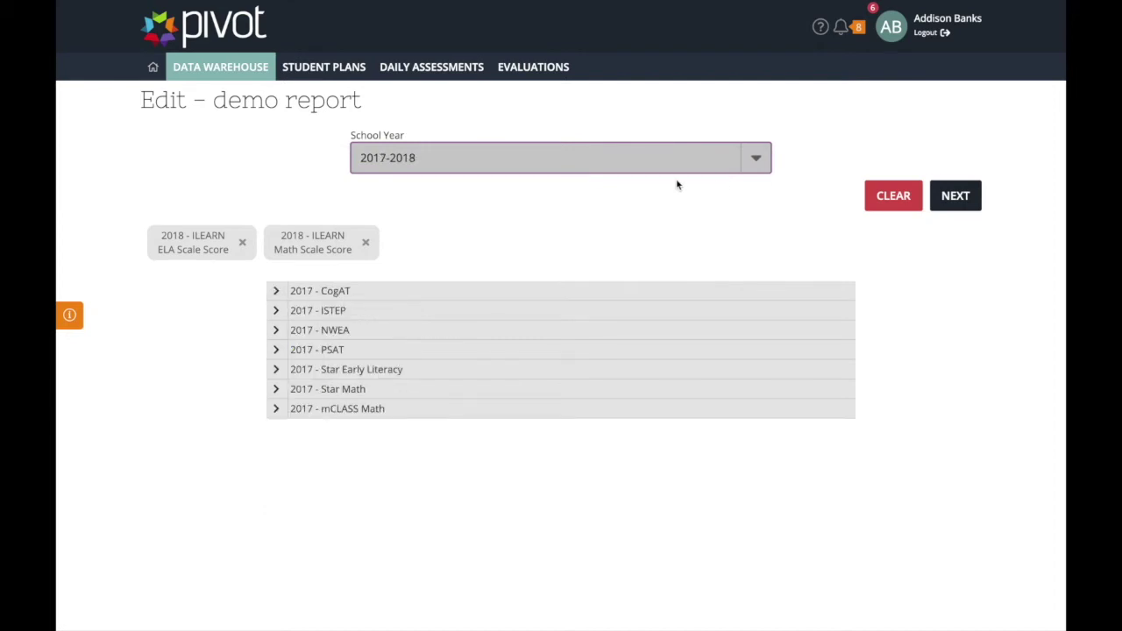
pyautogui.click(276, 311)
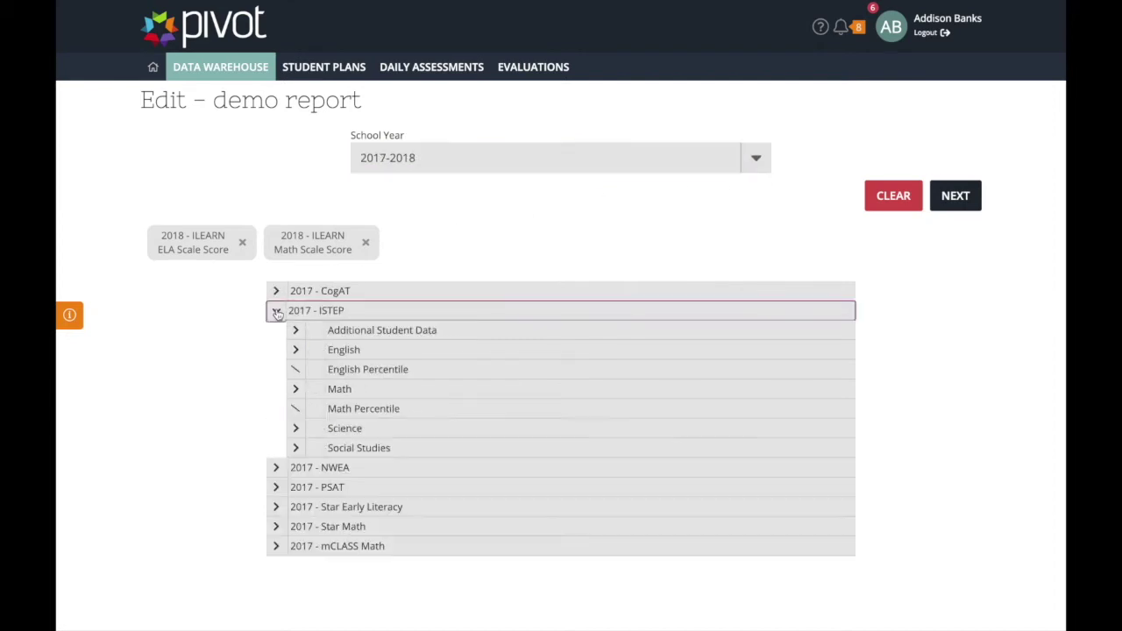
pyautogui.click(315, 351)
pyautogui.click(315, 390)
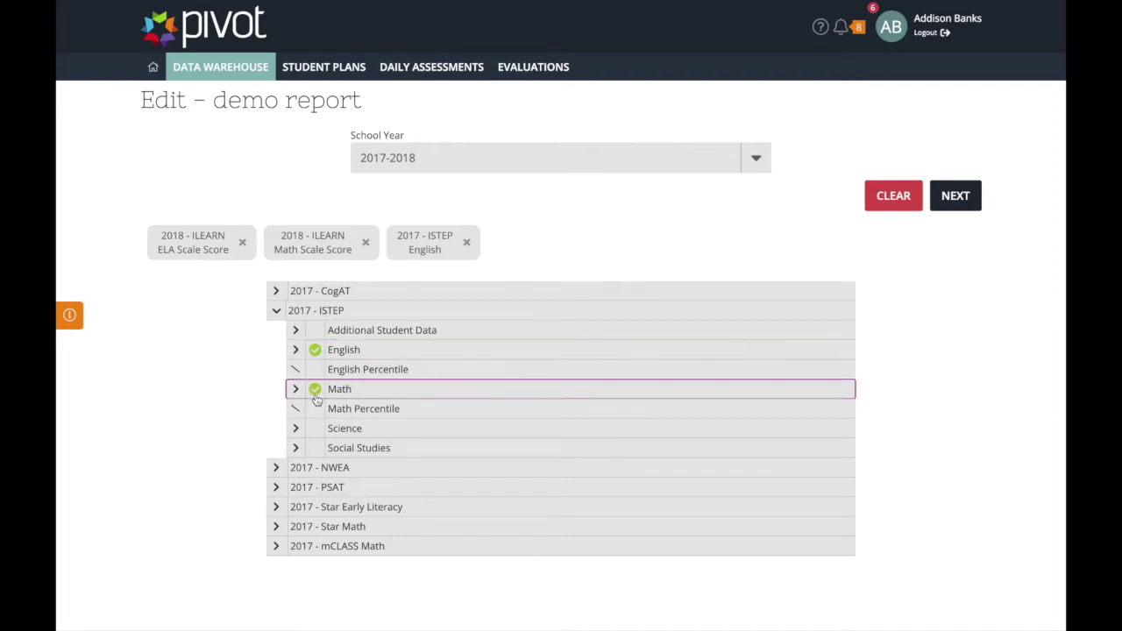
# Switch the school year to 2015-2016 and add the ISTEP English and Math scores to the report
pyautogui.click(755, 159)
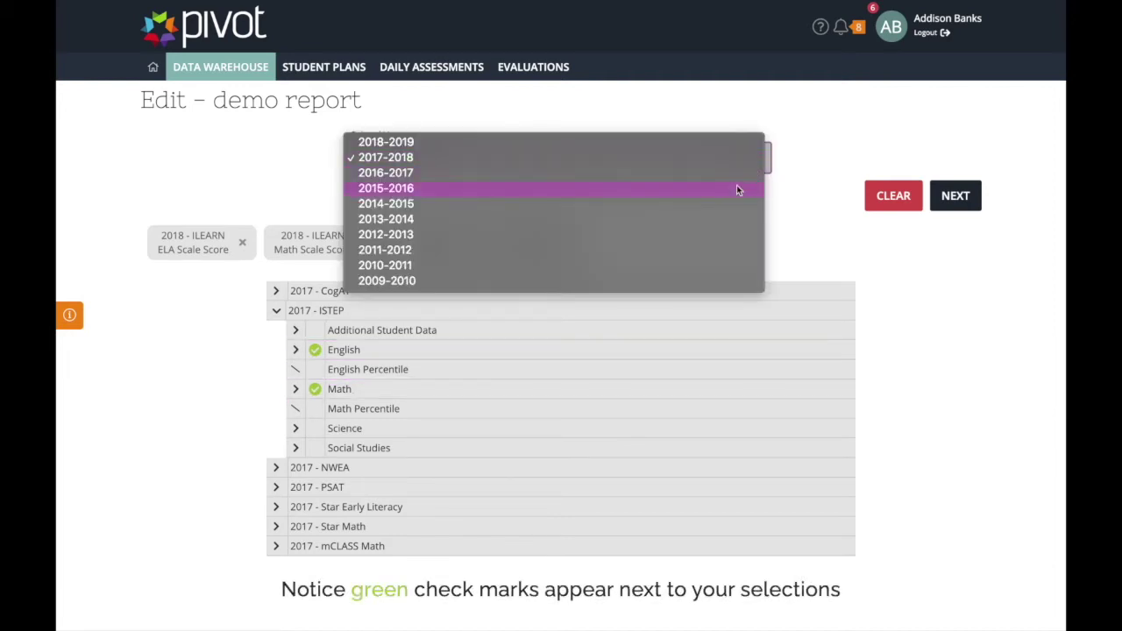
pyautogui.press('Escape')
pyautogui.press('Down')
pyautogui.press('Down')
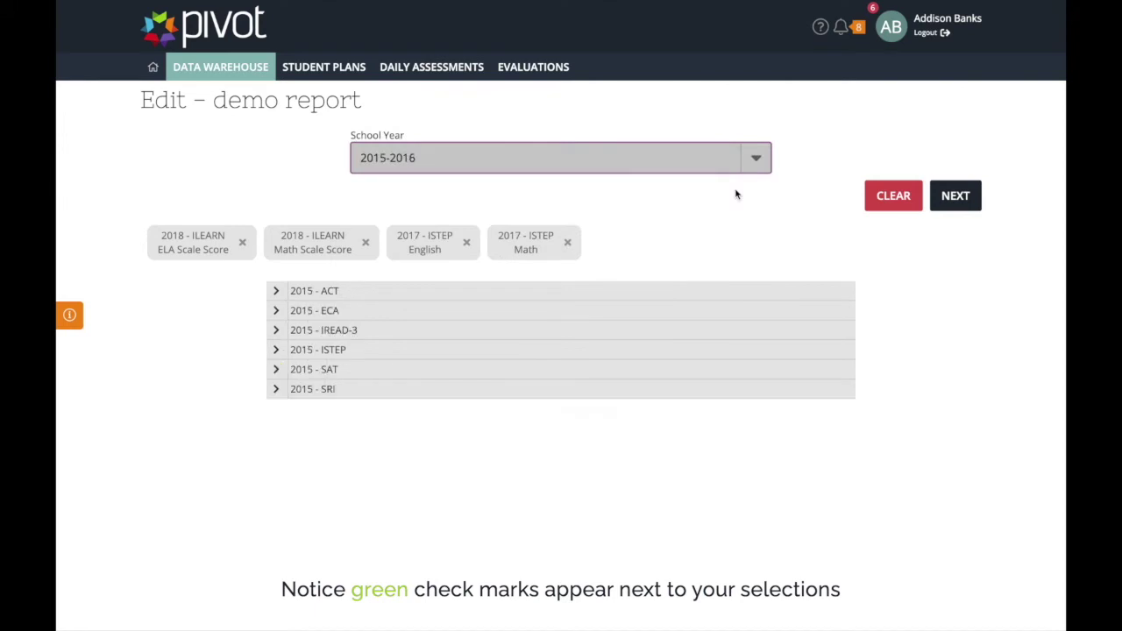
pyautogui.click(276, 352)
pyautogui.click(317, 389)
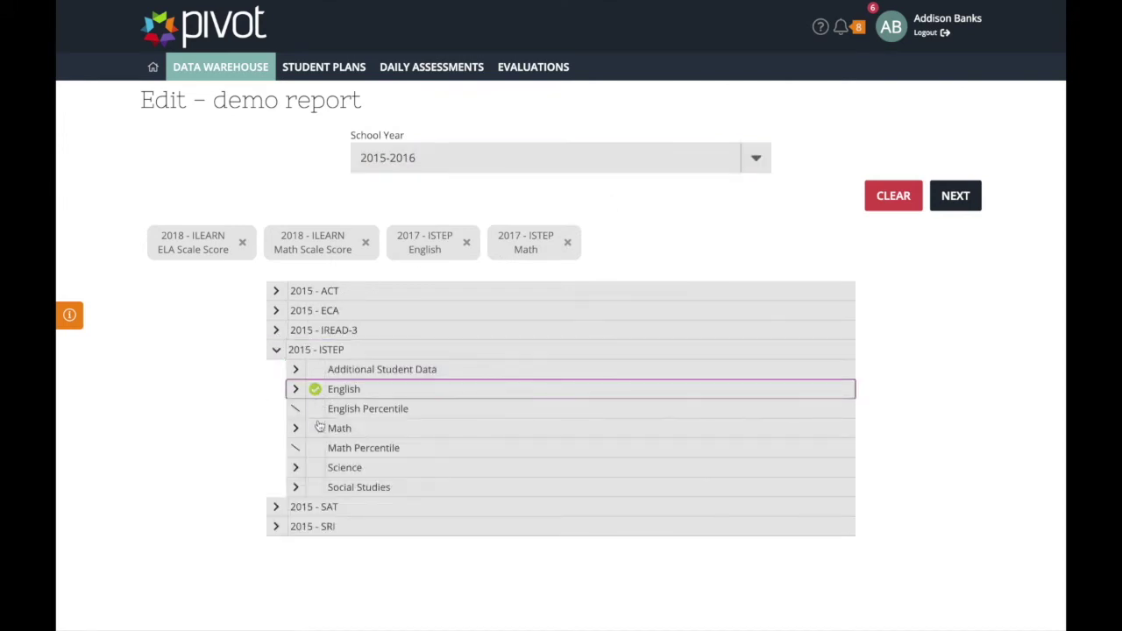
pyautogui.click(318, 428)
# Add the 2015 IREAD-3 Scale Score to the report and remove it from the selections again
pyautogui.click(277, 331)
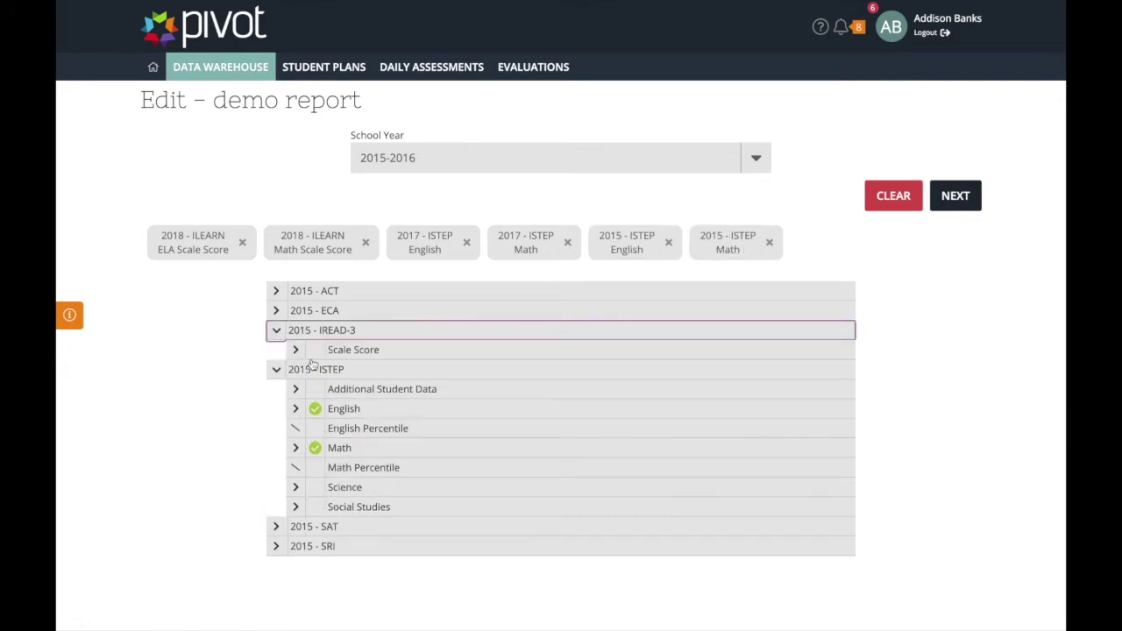
pyautogui.click(315, 350)
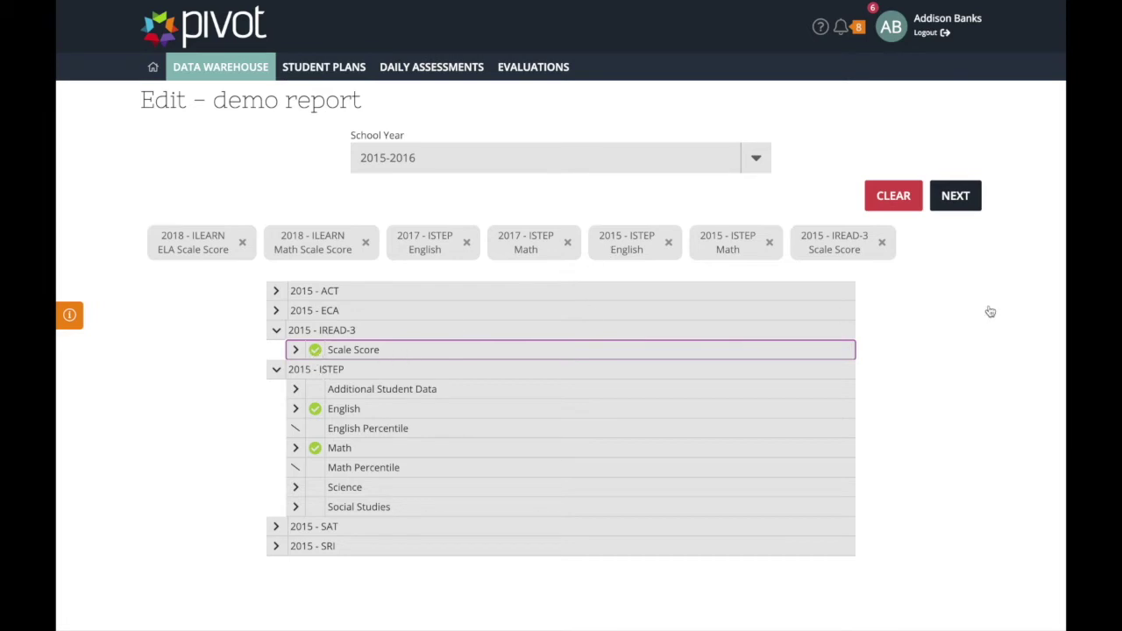
pyautogui.click(881, 243)
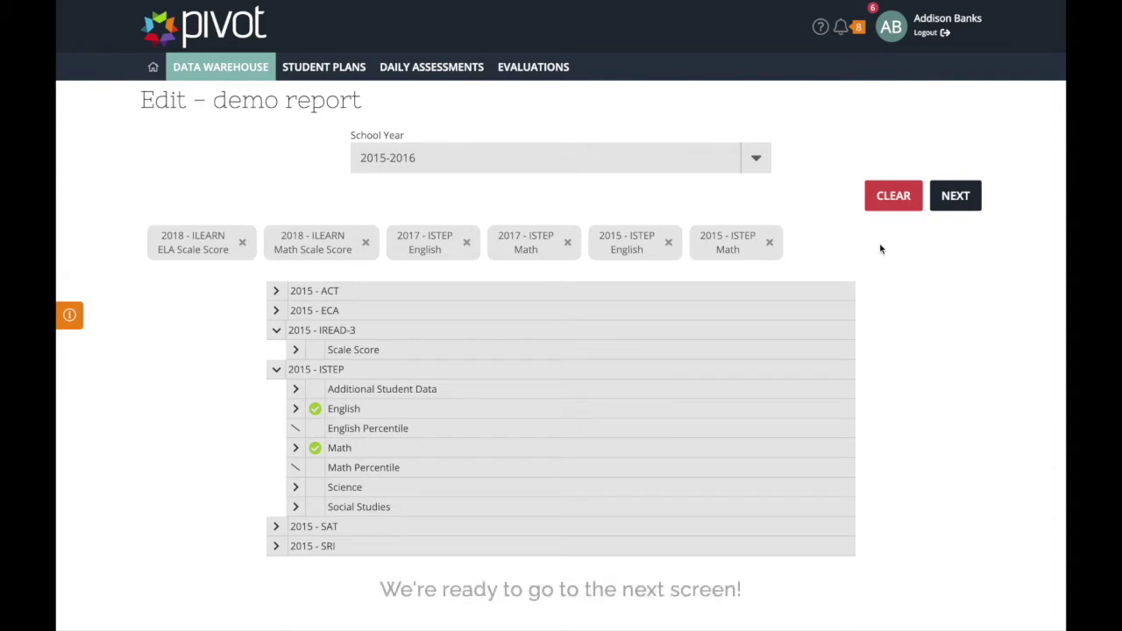
# Continue to the report's export page and add all students from Demo Group to the report
pyautogui.click(958, 196)
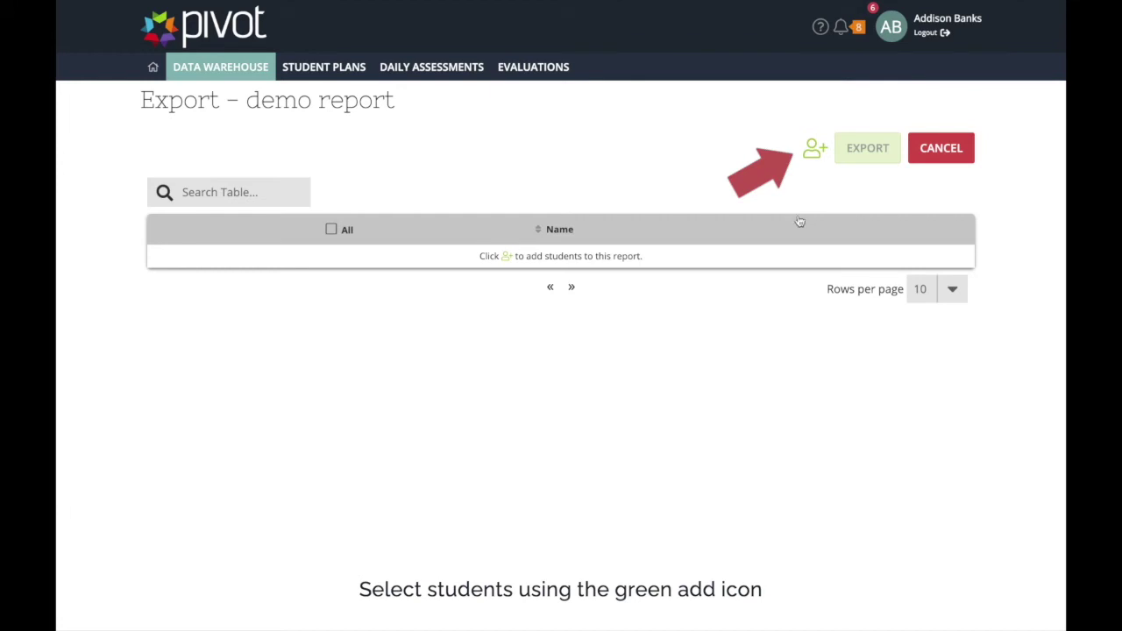
pyautogui.click(813, 151)
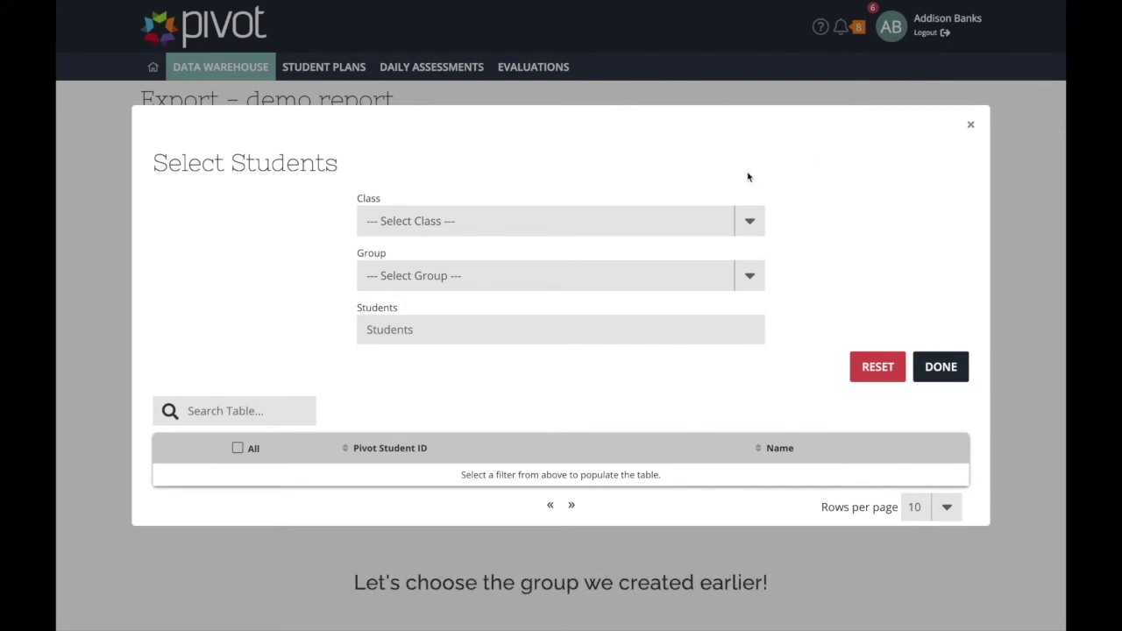
pyautogui.click(757, 279)
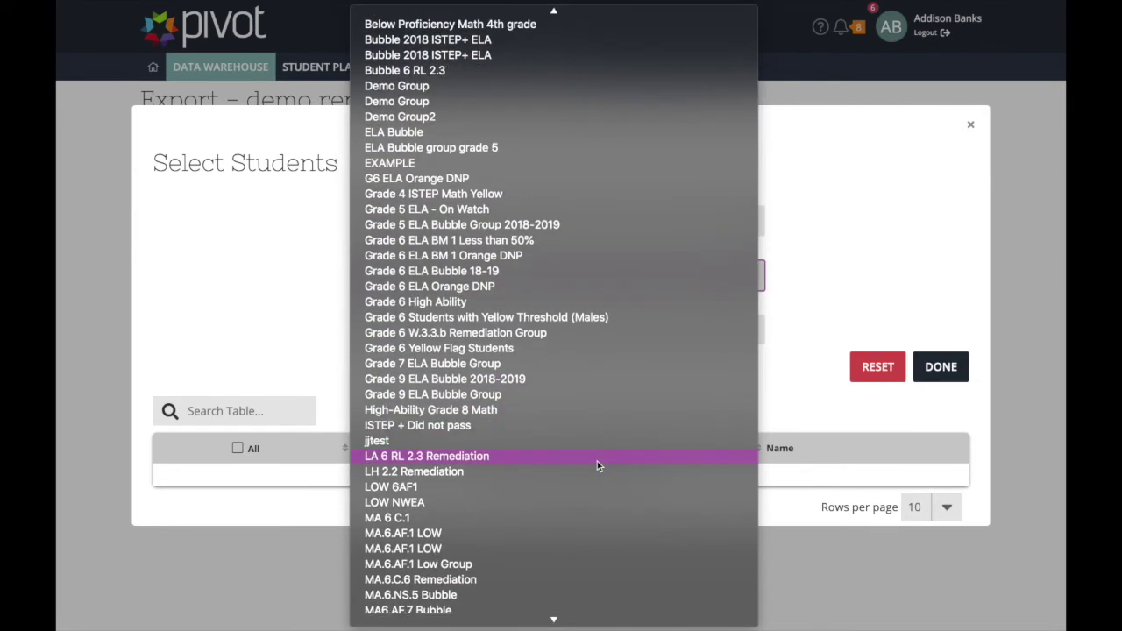
pyautogui.click(514, 106)
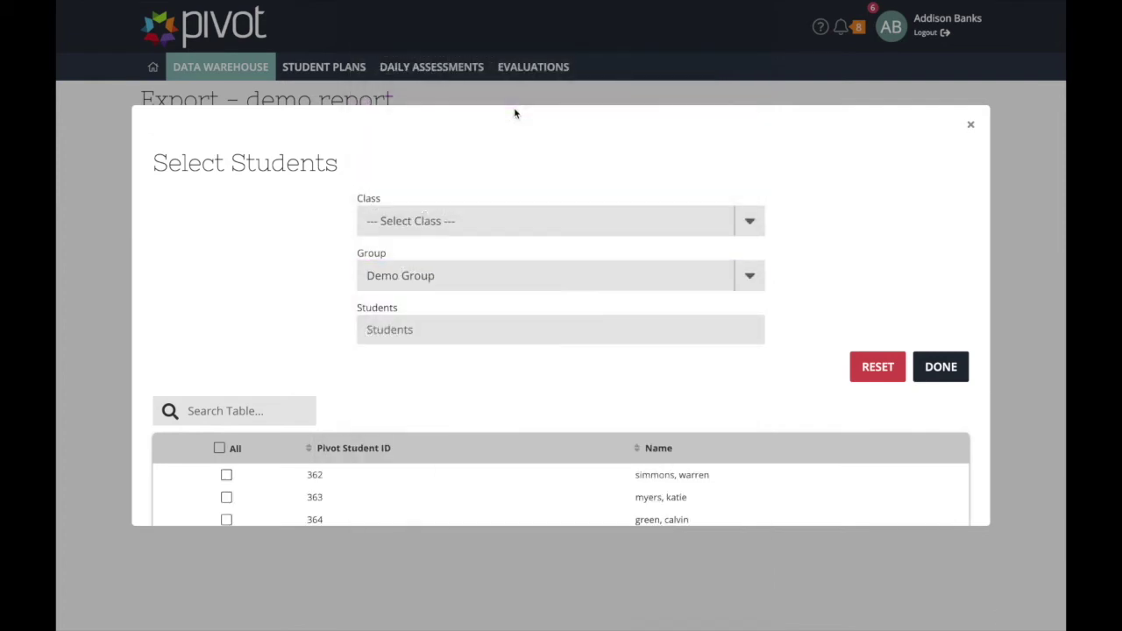
pyautogui.scroll(-3, 499, 253)
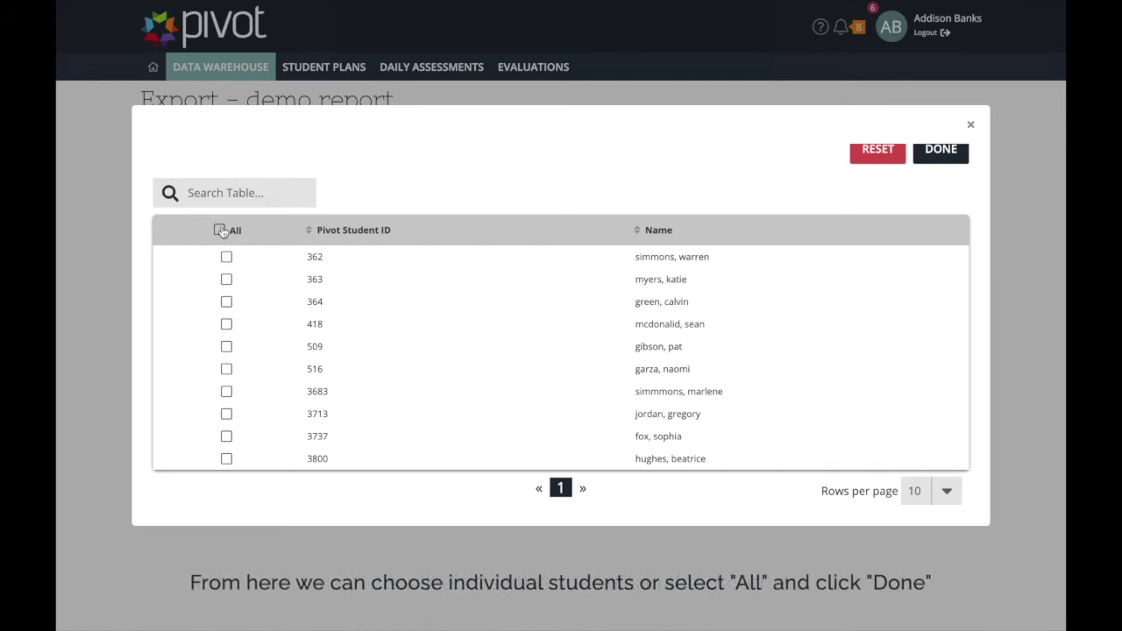
pyautogui.scroll(2, 500, 260)
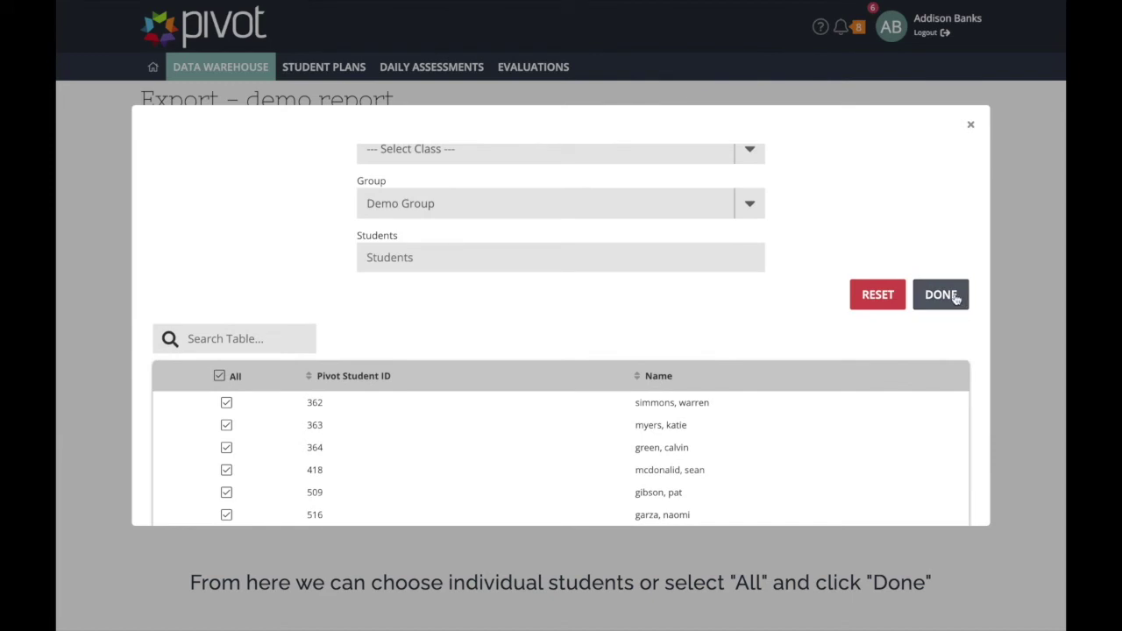
pyautogui.click(959, 303)
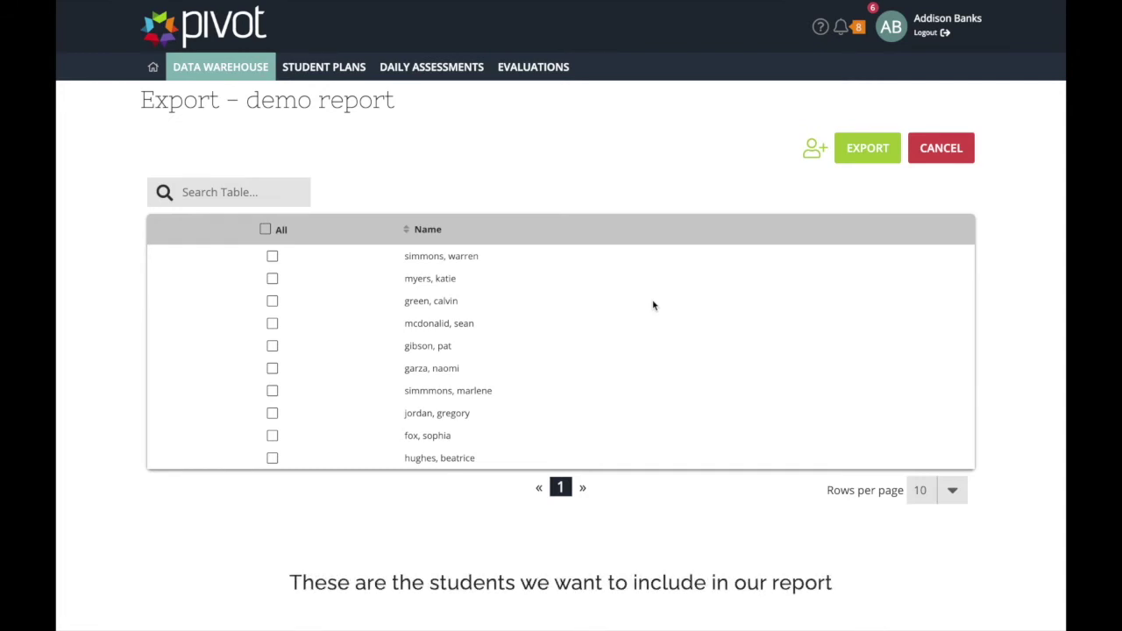
pyautogui.click(273, 258)
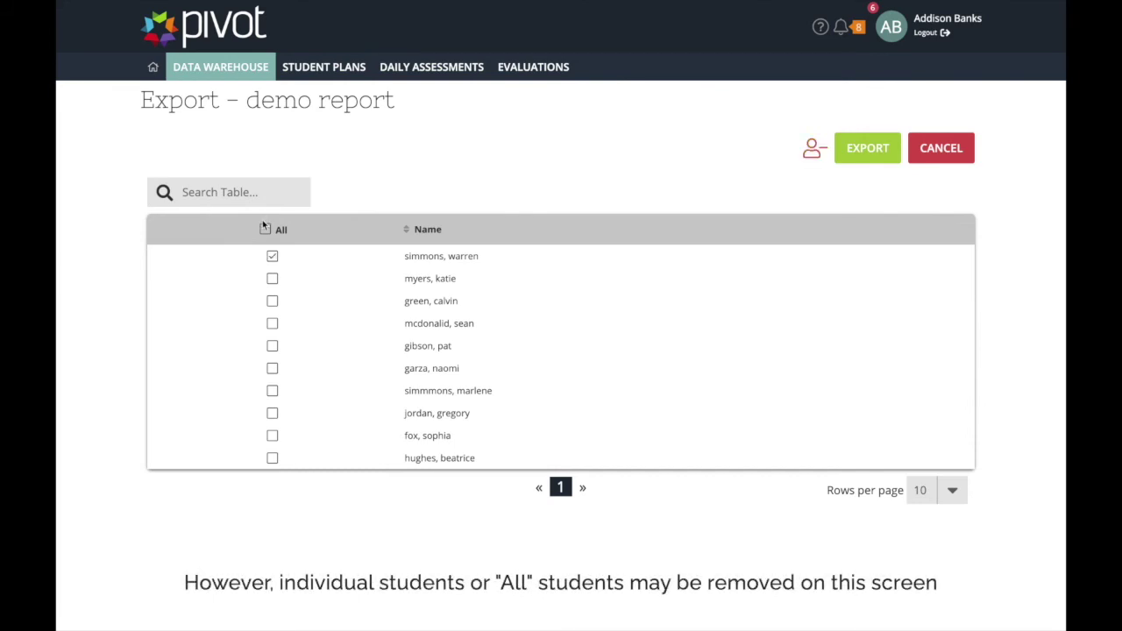
pyautogui.click(264, 229)
pyautogui.click(265, 229)
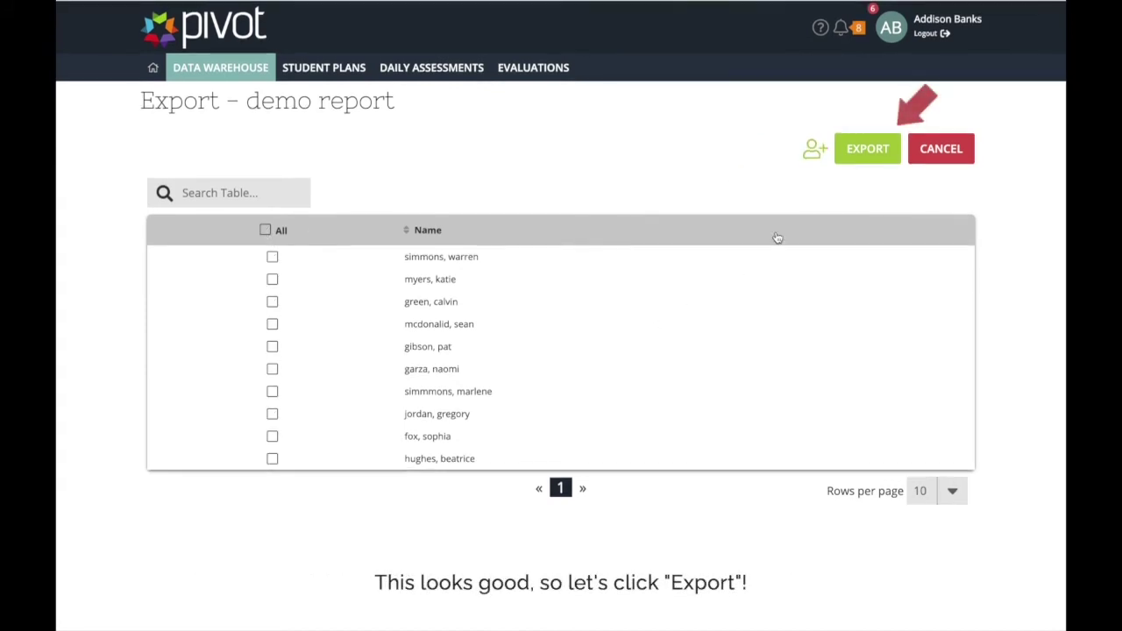
# Export the demo report with its full student list and refresh the report list to update its status
pyautogui.click(873, 151)
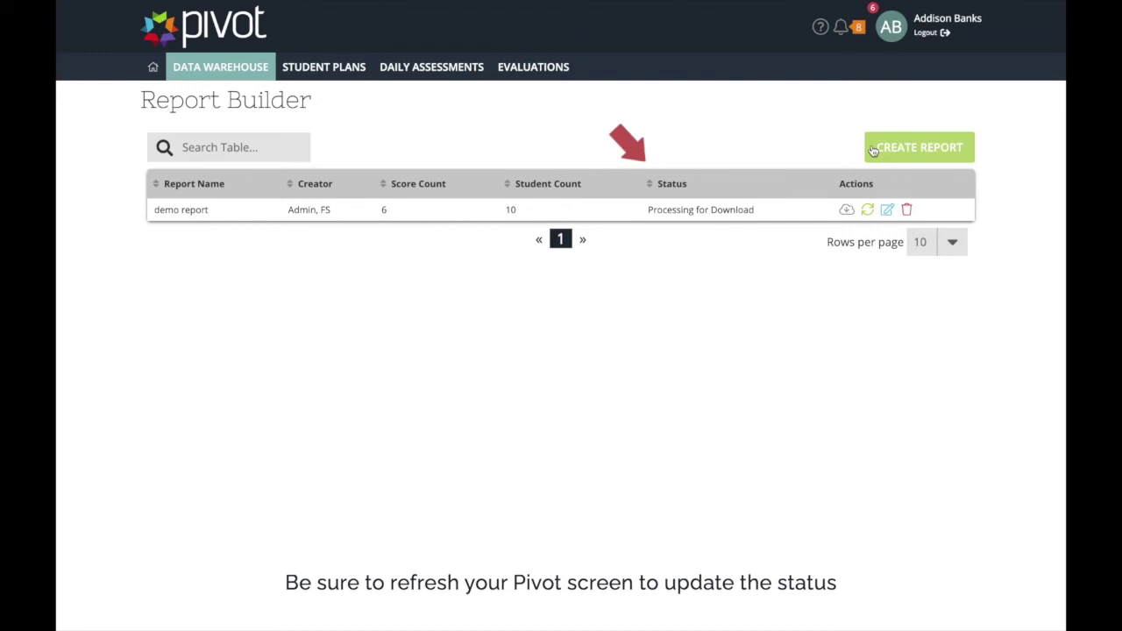
pyautogui.press('F5')
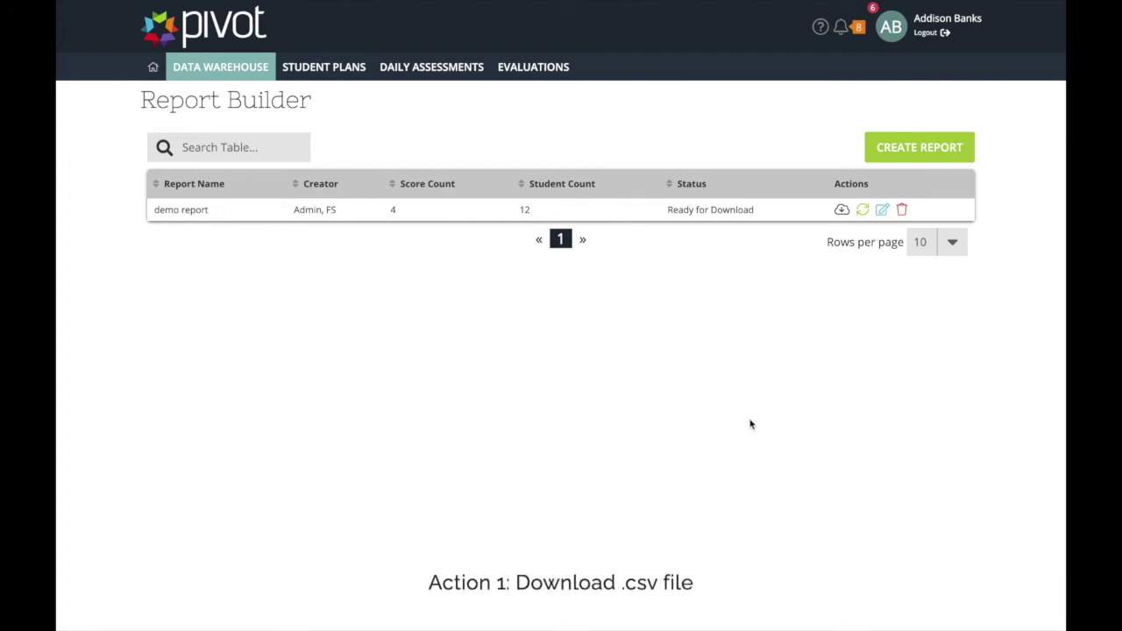
# Reopen the demo report's student list for a data refresh and remove the first two students from it
pyautogui.click(862, 211)
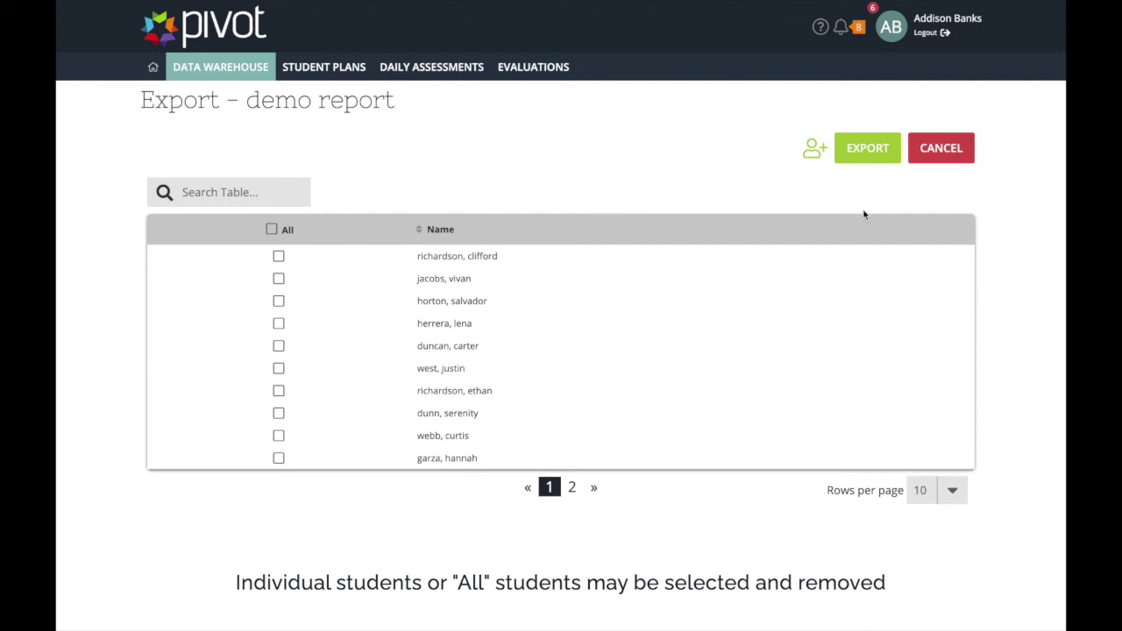
pyautogui.click(278, 255)
pyautogui.click(279, 278)
pyautogui.click(272, 230)
pyautogui.click(272, 230)
pyautogui.click(278, 256)
pyautogui.click(279, 279)
pyautogui.click(815, 149)
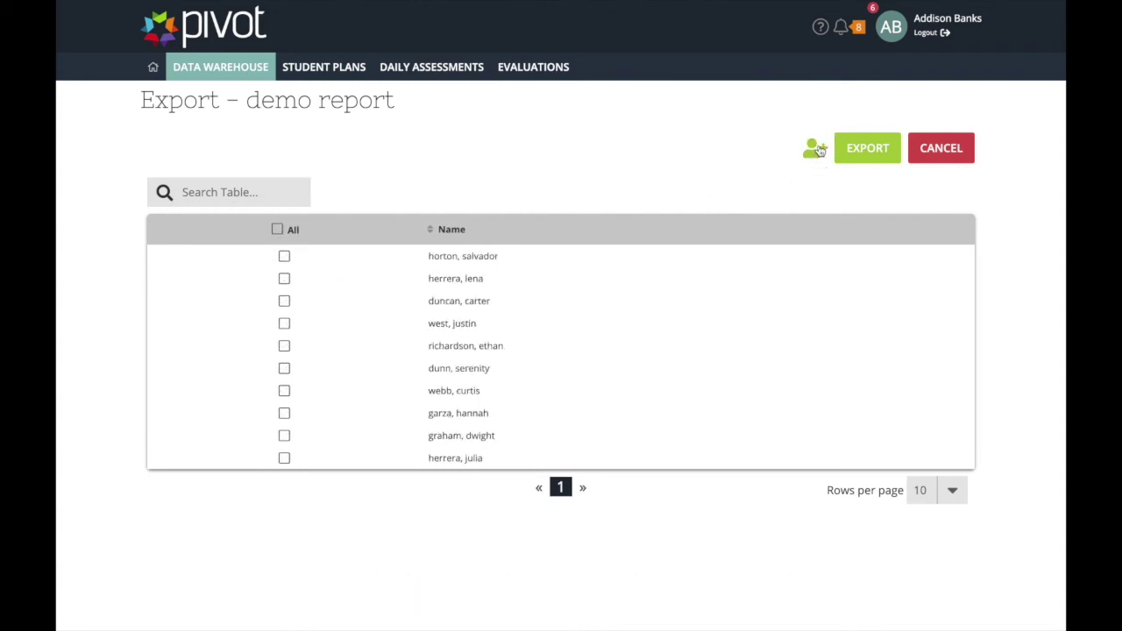
# Add all students from 6.AF.2 Remediation Group to the demo report and export it, refreshing the report list's status
pyautogui.click(814, 149)
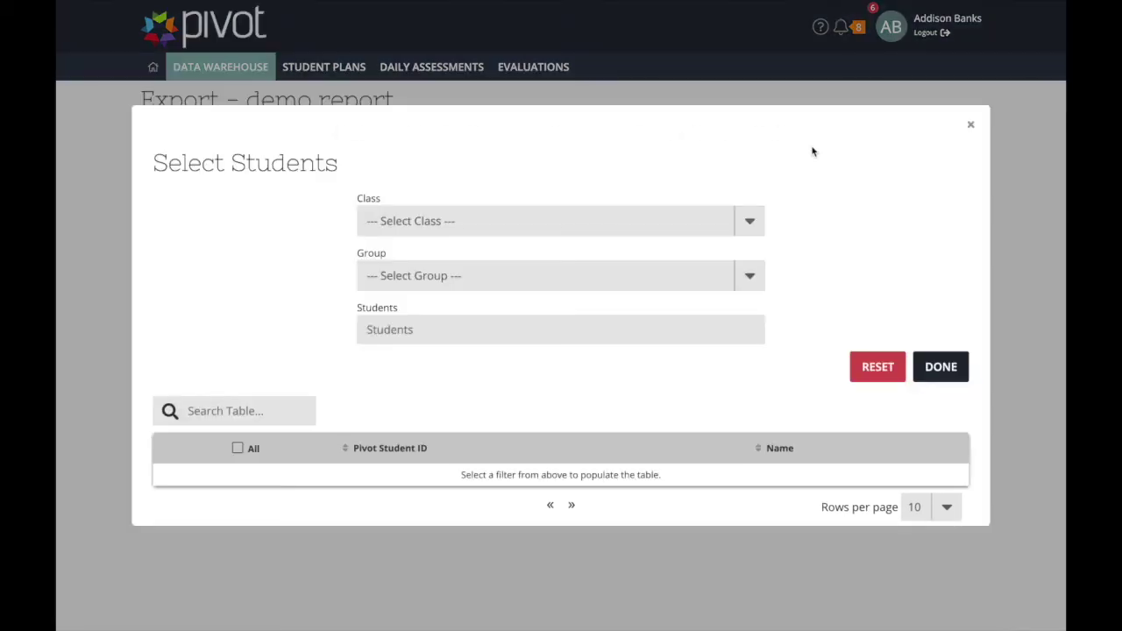
pyautogui.click(750, 275)
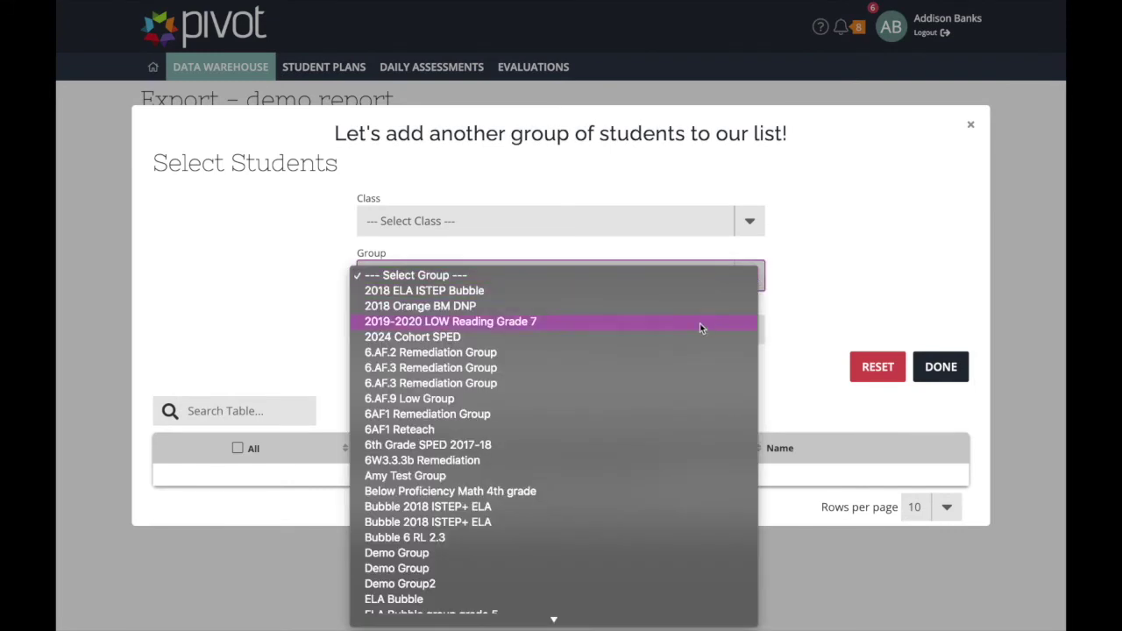
pyautogui.click(682, 354)
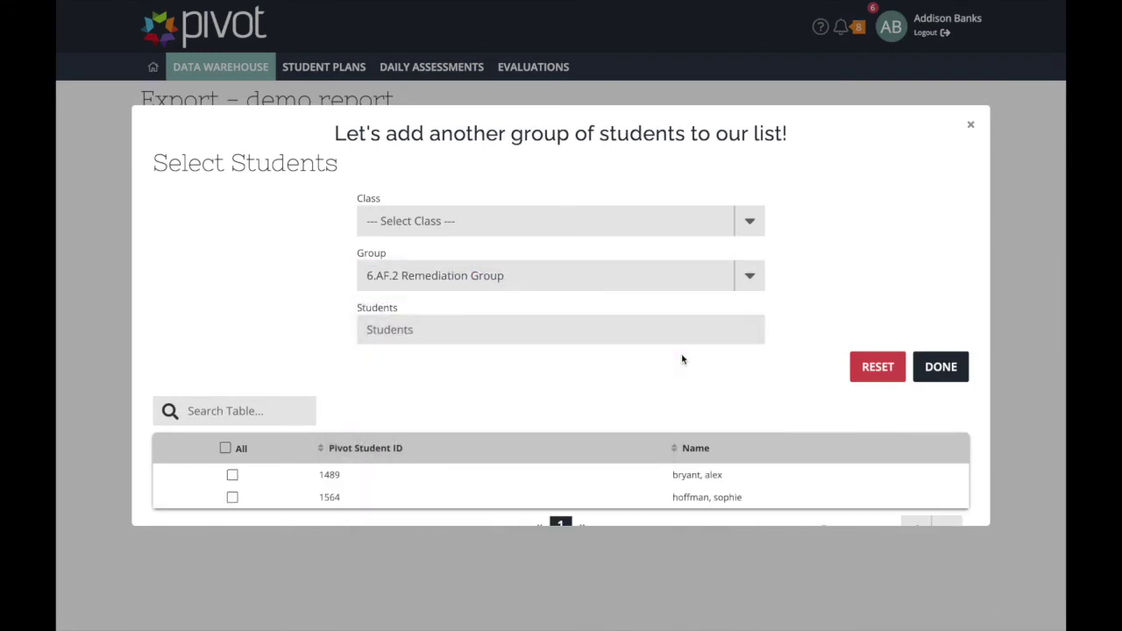
pyautogui.click(225, 449)
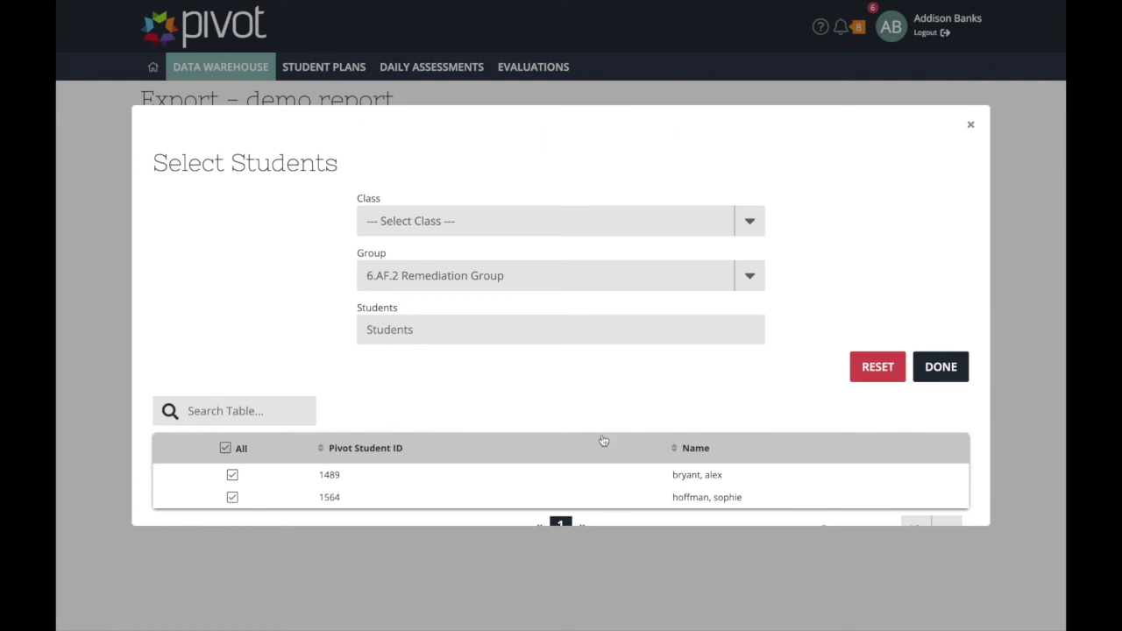
pyautogui.click(950, 376)
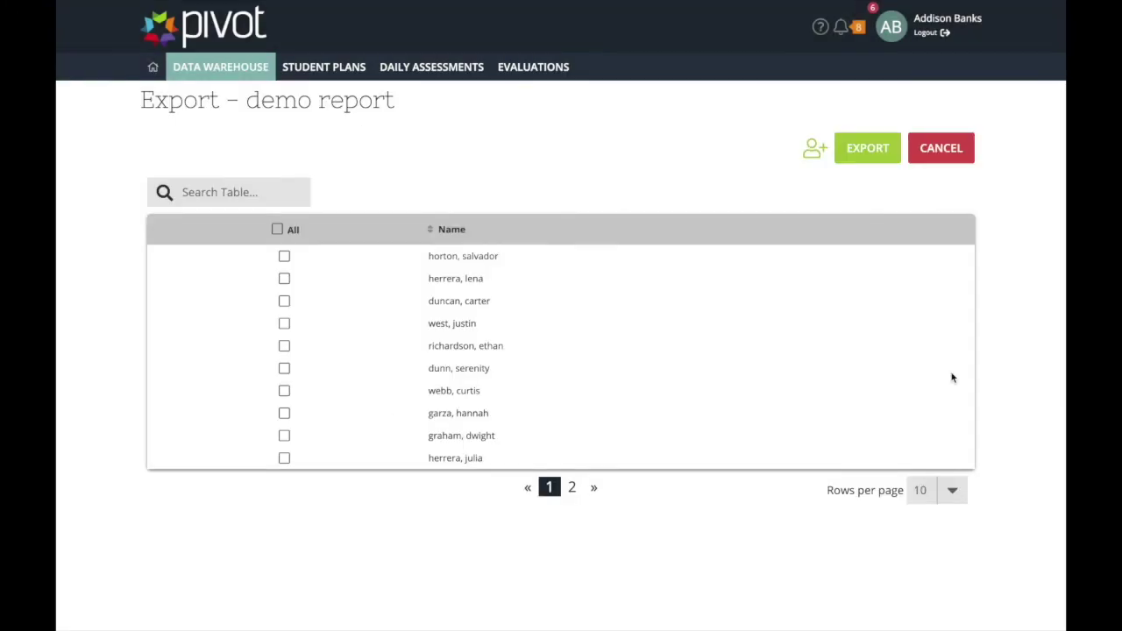
pyautogui.click(878, 154)
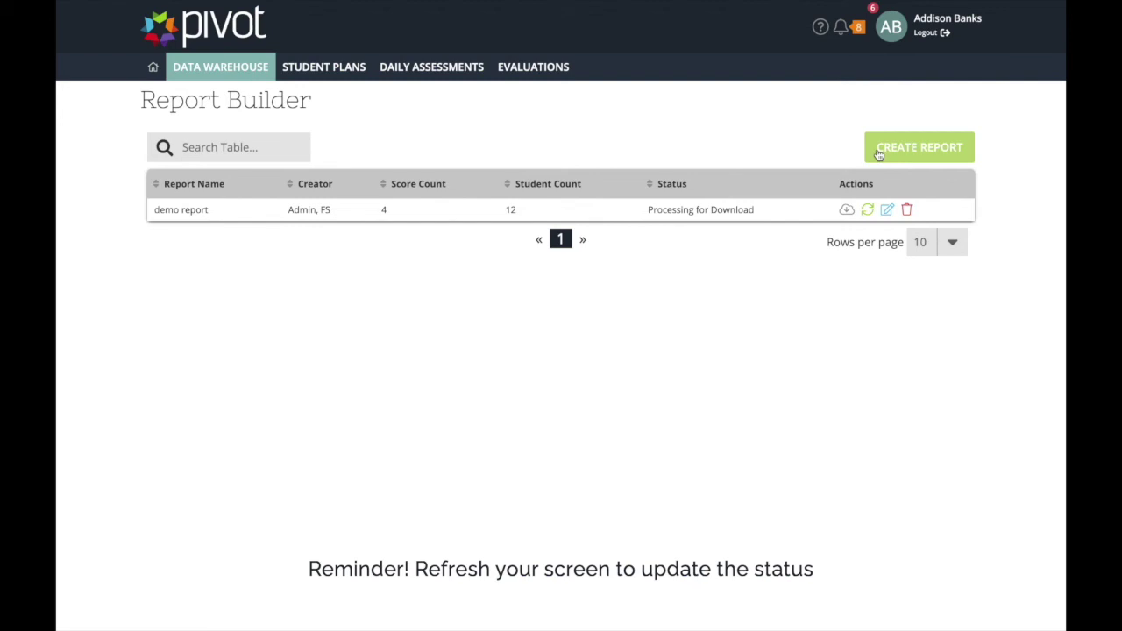
pyautogui.press('F5')
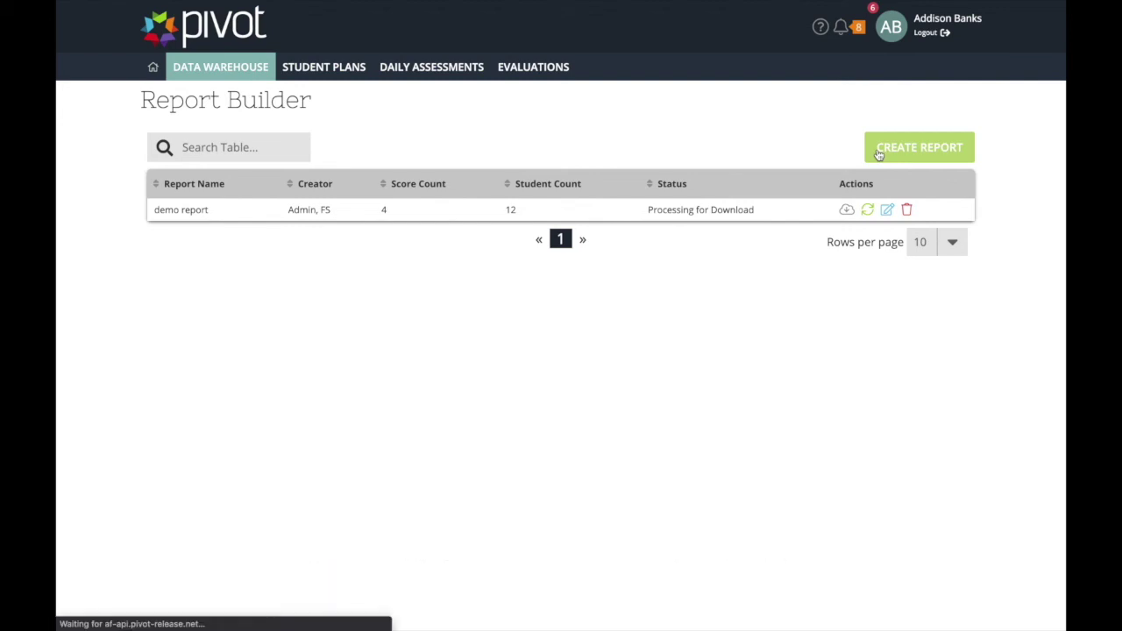
# Edit the demo report to replace the 2017 ISTEP Math score with the 2018 SAT Math Section score, and export it
pyautogui.click(883, 210)
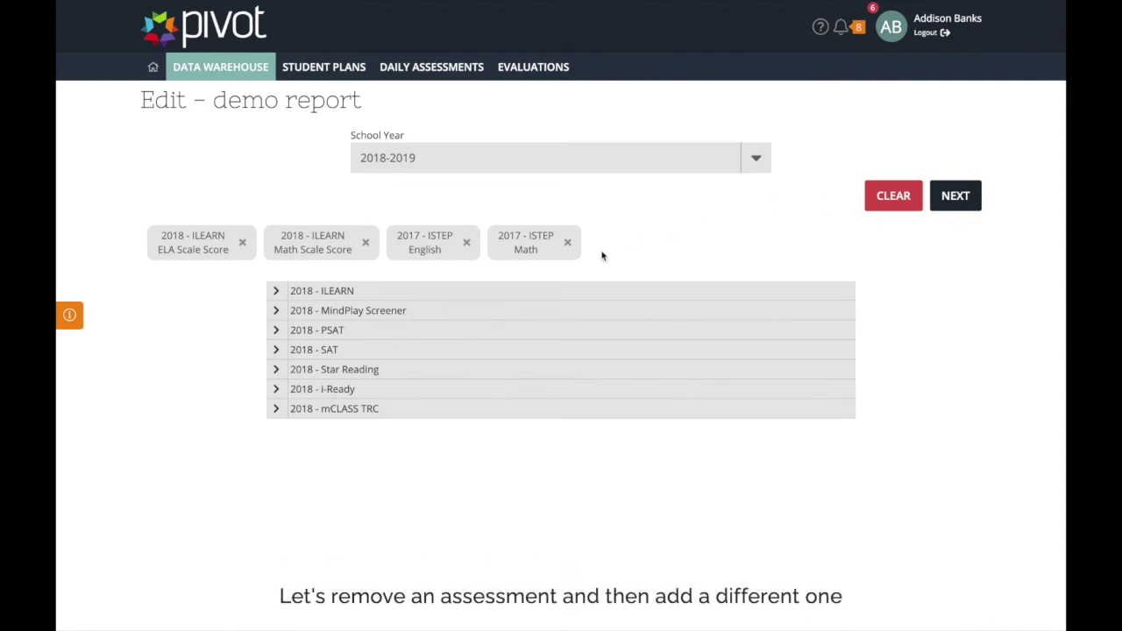
pyautogui.click(568, 246)
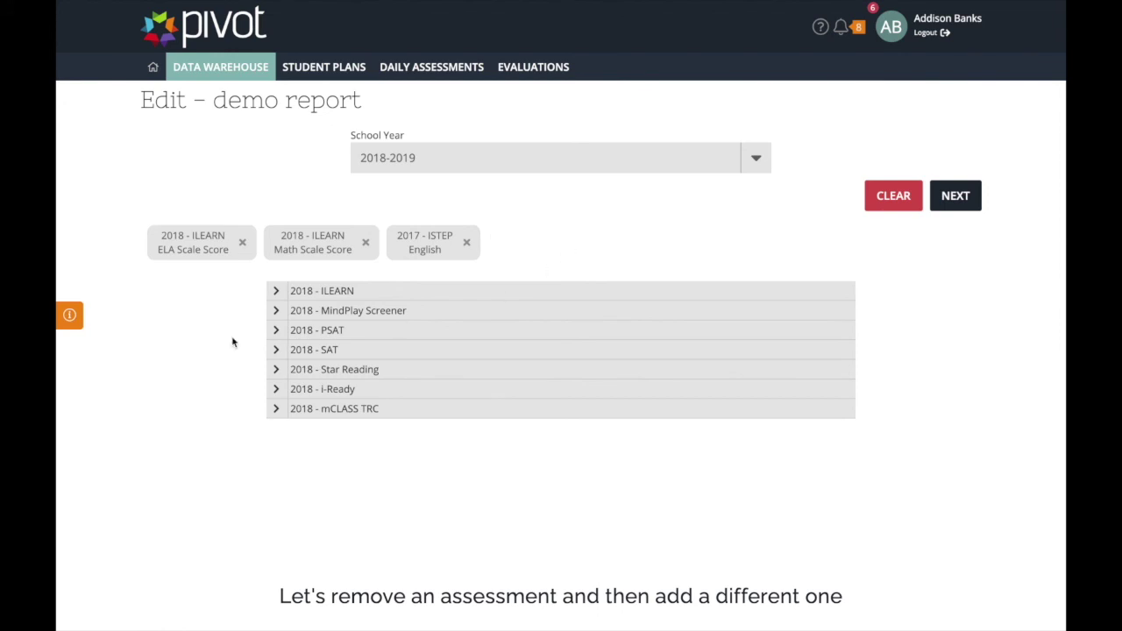
pyautogui.click(275, 350)
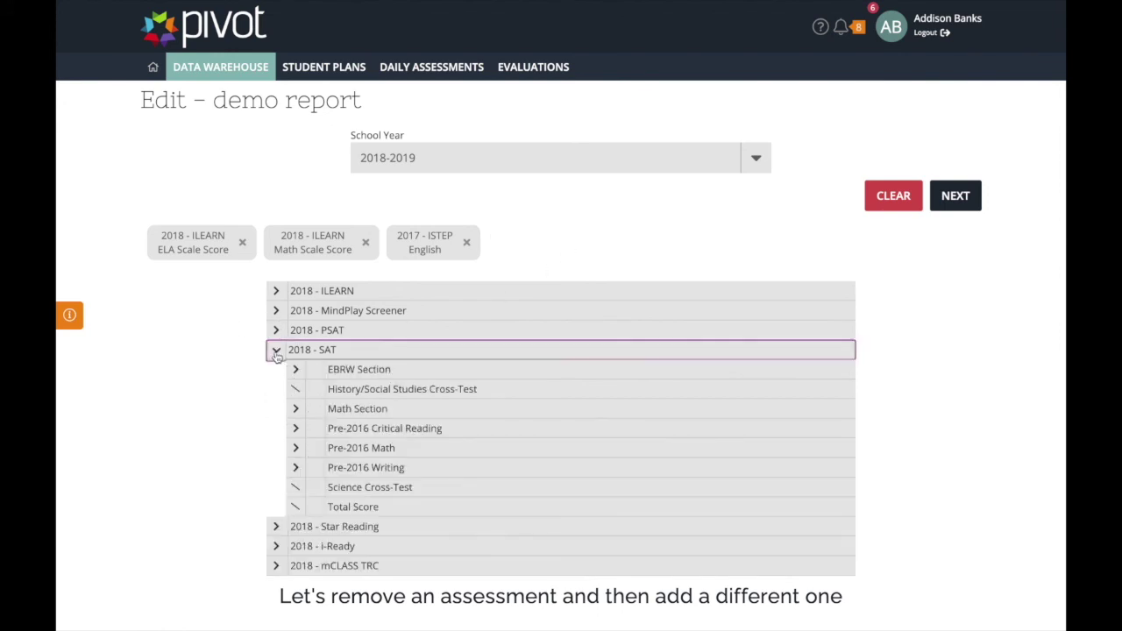
pyautogui.click(315, 411)
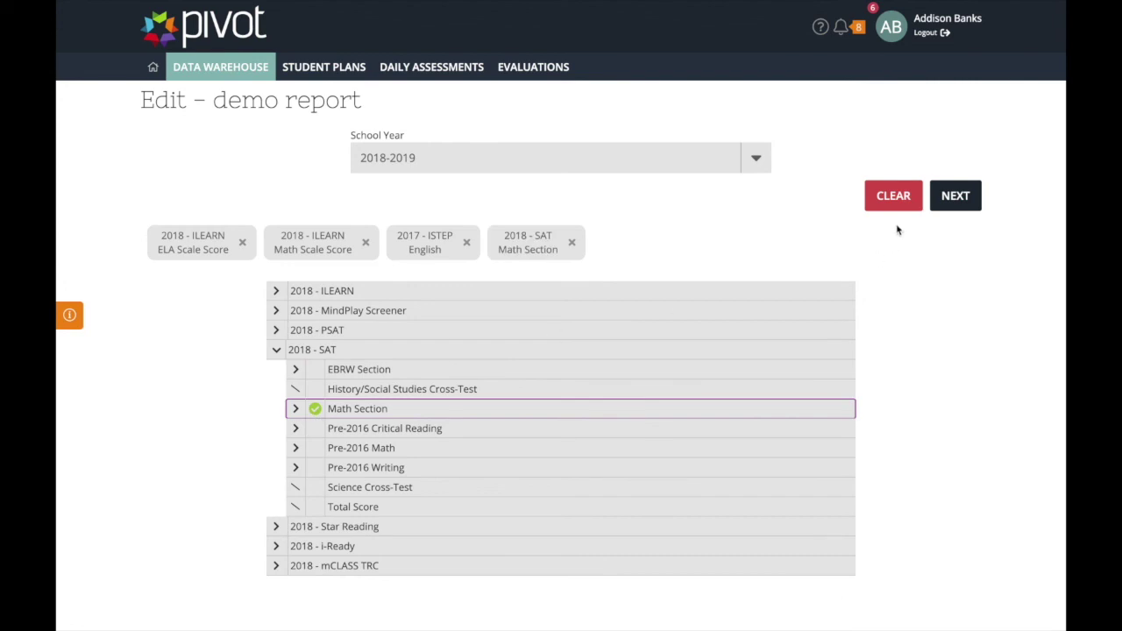
pyautogui.click(955, 196)
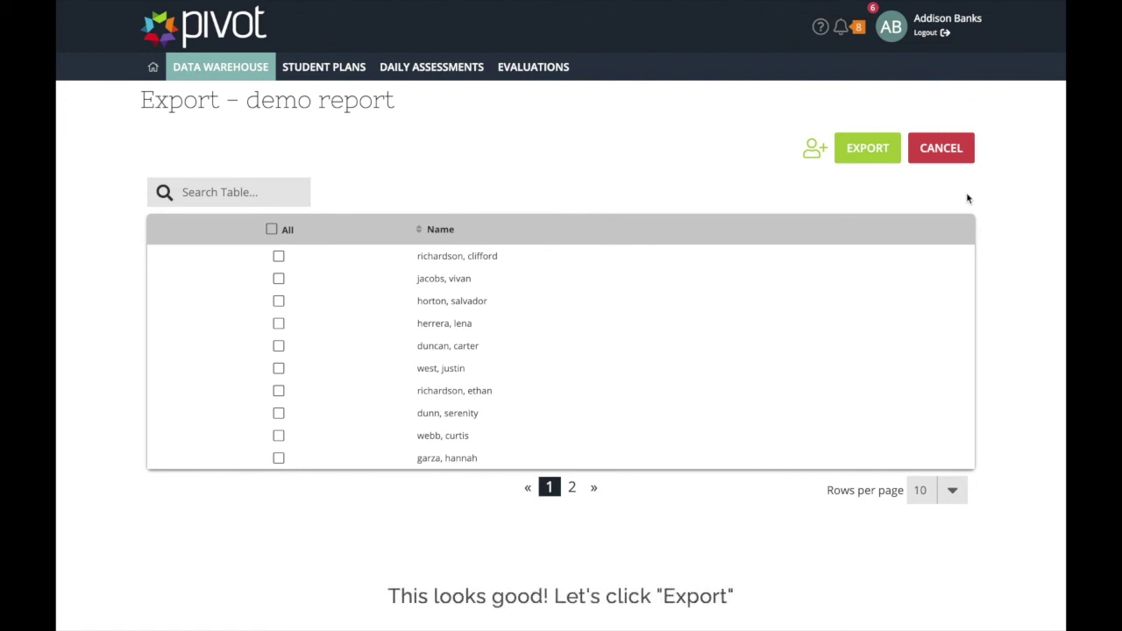
pyautogui.click(869, 149)
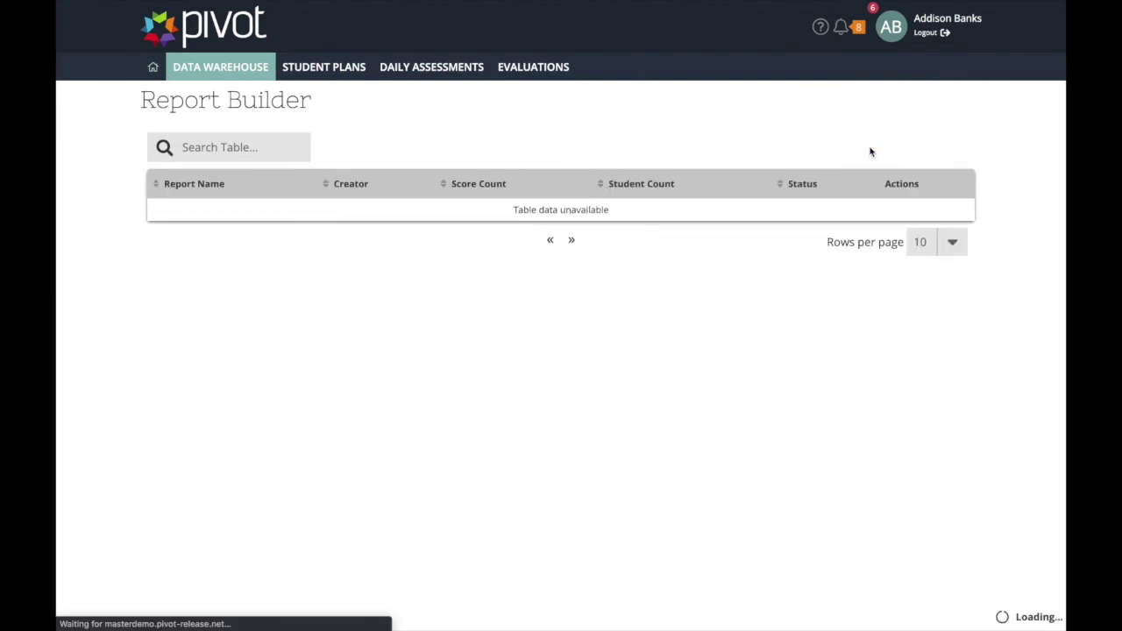